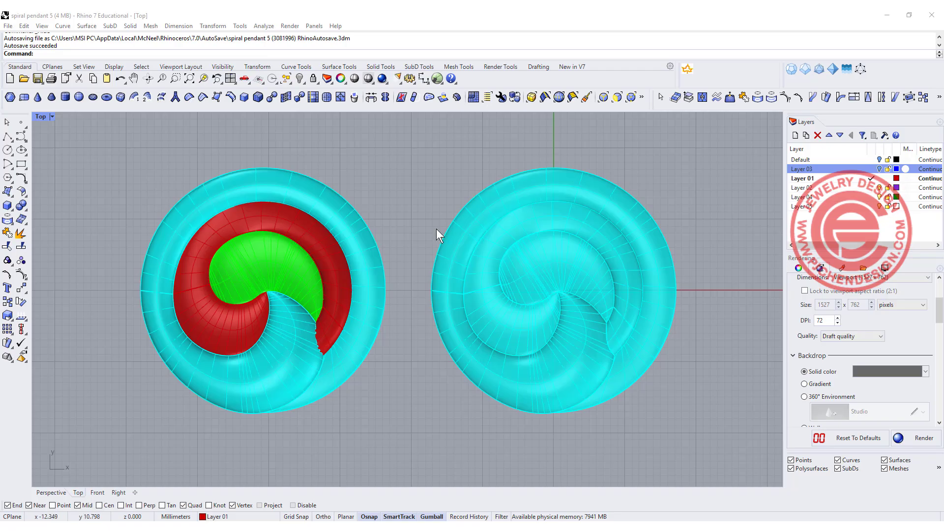
Examine the finished solid pendant and its coloured spiral surfaces in the Top view and the Perspective view
right_drag(374, 288, 416, 269)
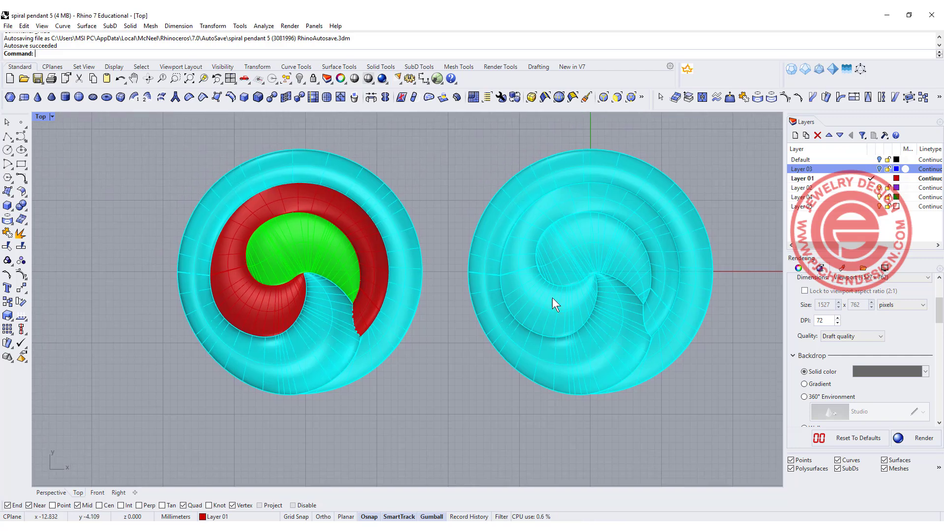
click(578, 285)
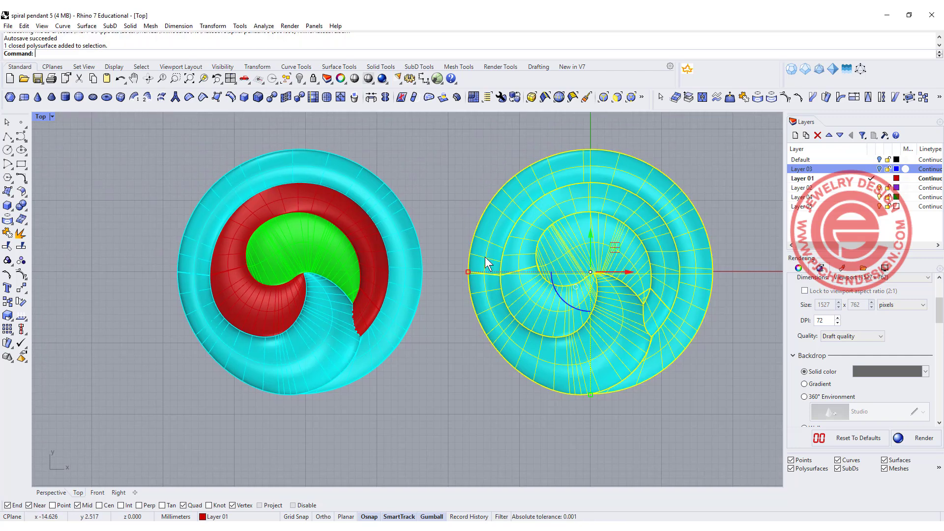
click(321, 326)
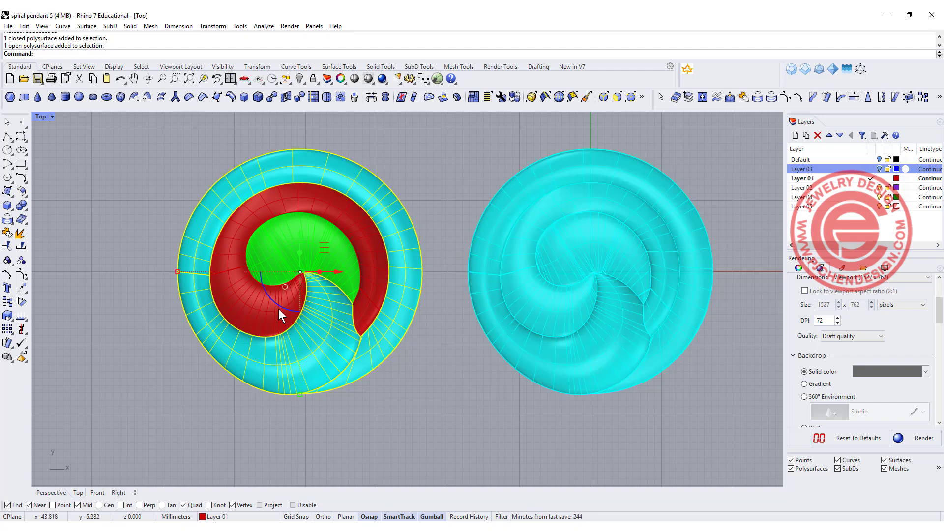
click(260, 302)
click(276, 247)
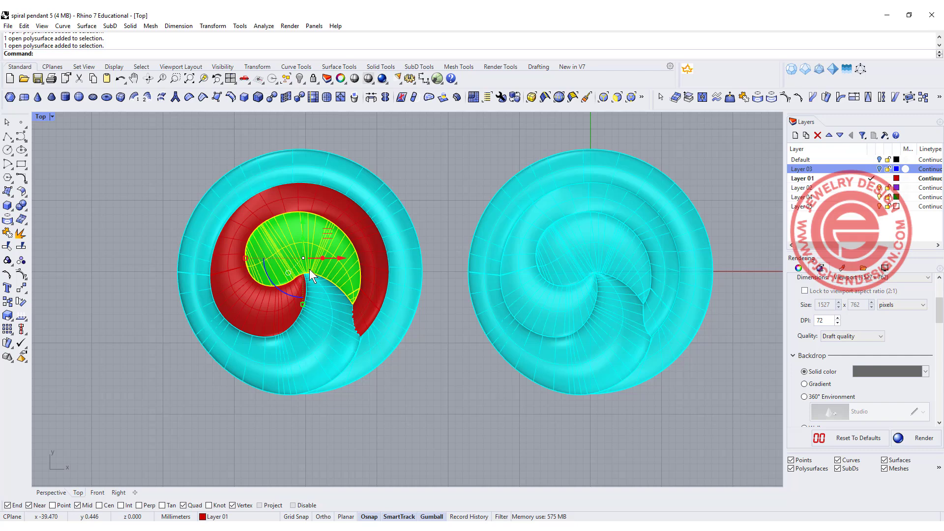
scroll(310, 271, up, 3)
scroll(351, 264, down, 5)
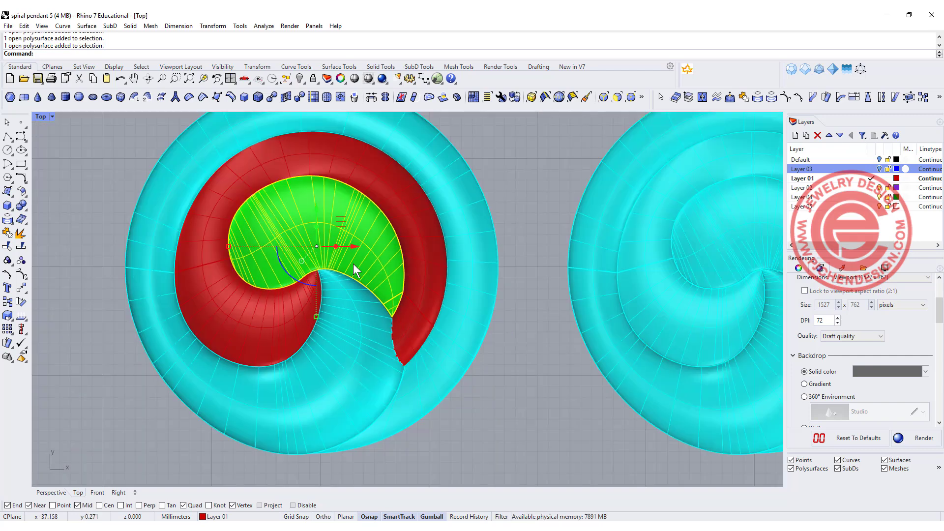
click(612, 281)
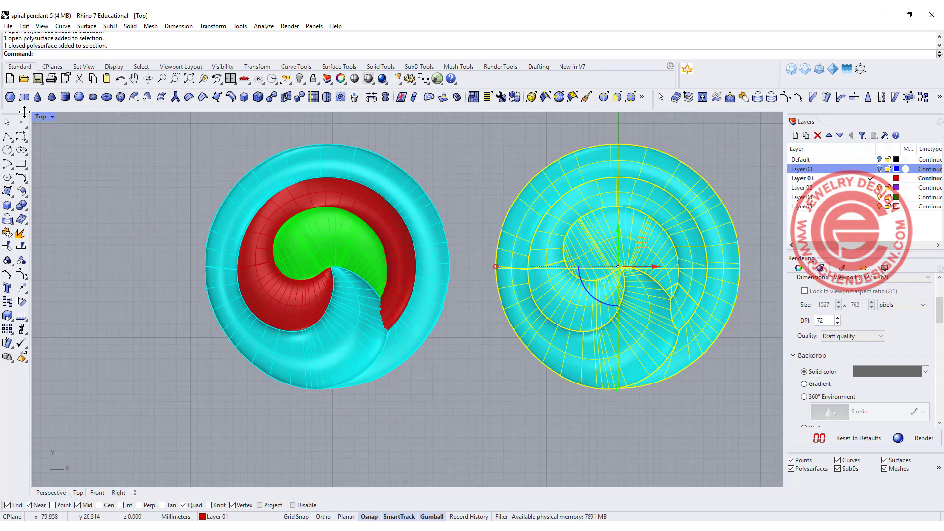
double_click(39, 116)
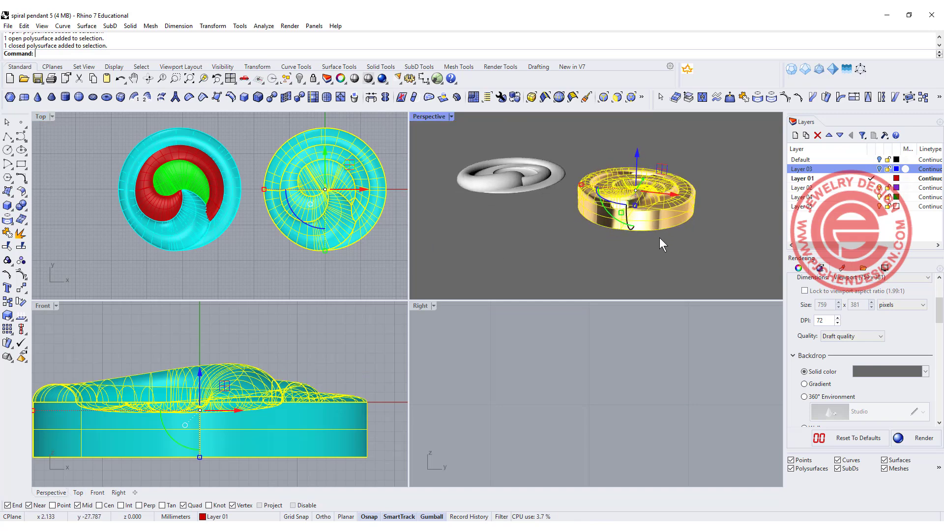
scroll(661, 226, up, 2)
right_drag(607, 223, 606, 211)
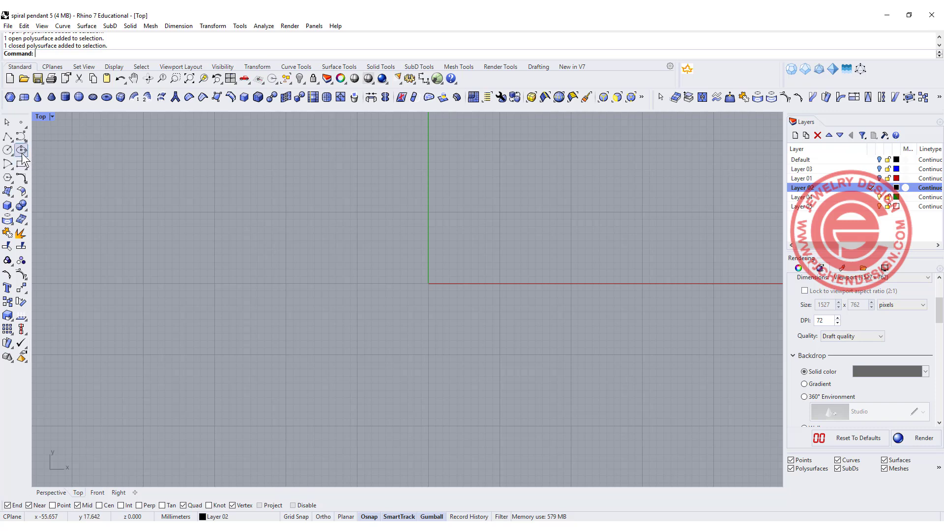
Draw a half-circle Arc centred at the origin (0), starting on the positive Y axis, about 7.6 mm radius, bulging toward positive X
click(8, 164)
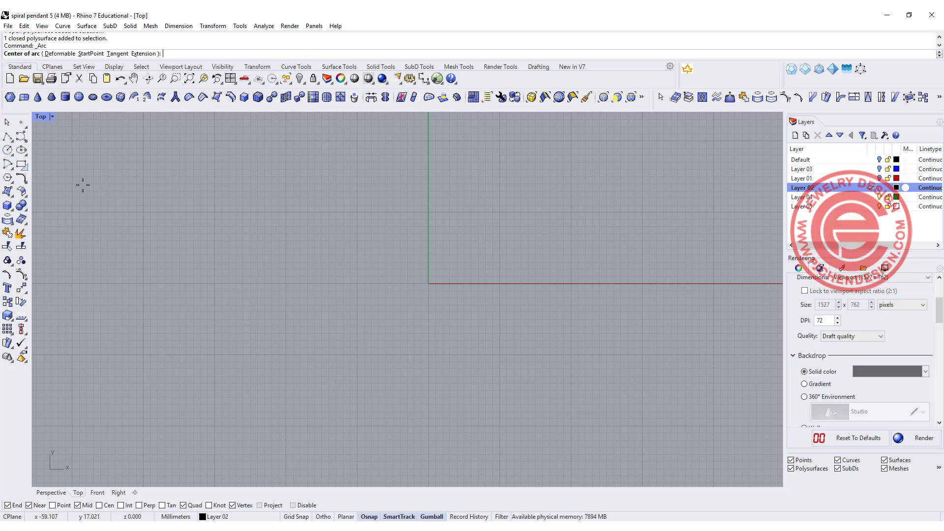
scroll(437, 274, up, 3)
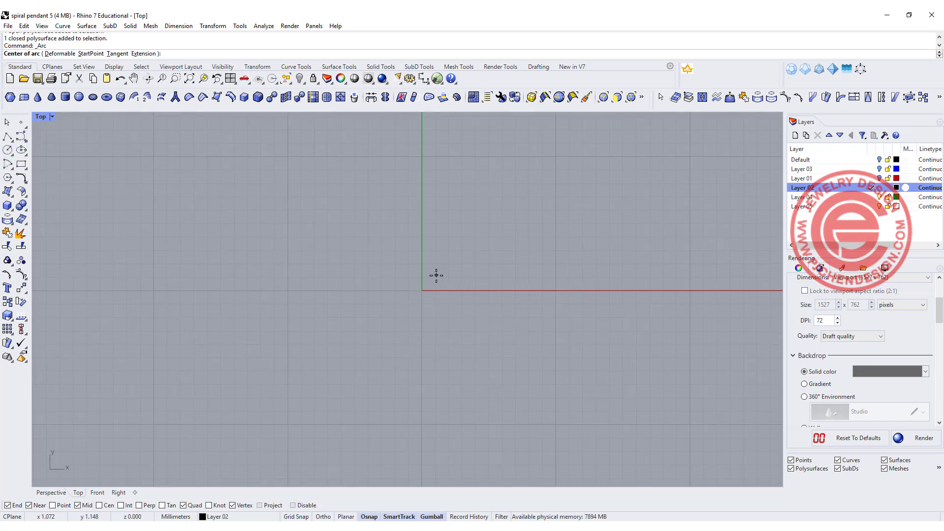
scroll(414, 230, down, 2)
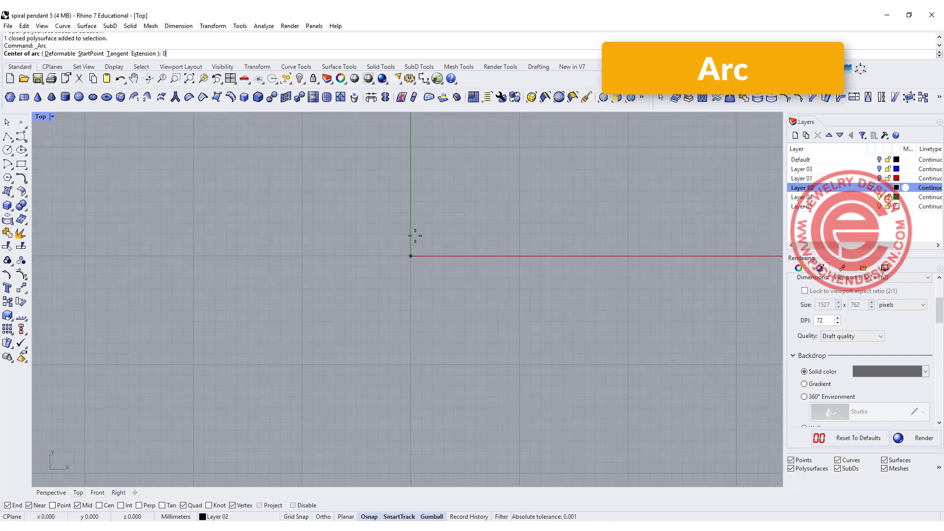
key(Return)
key(F8)
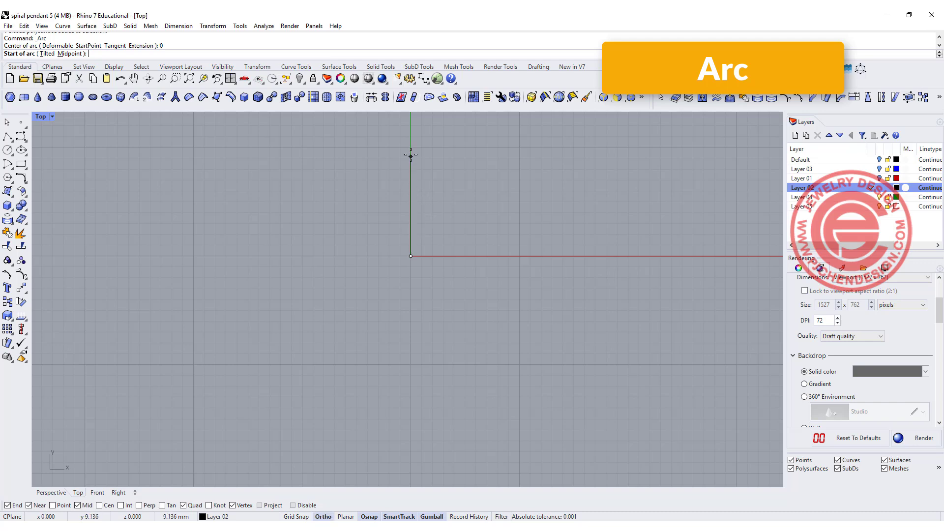
click(409, 173)
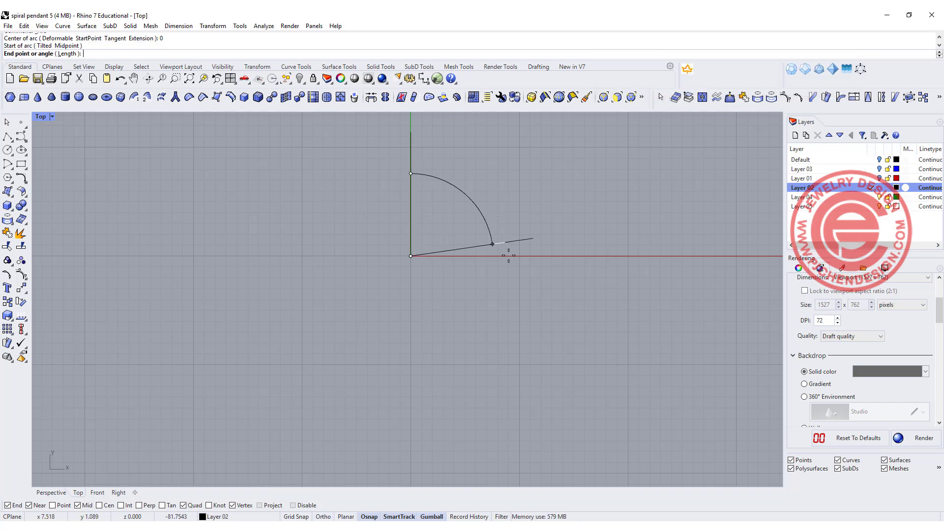
click(433, 353)
right_drag(446, 264, 444, 285)
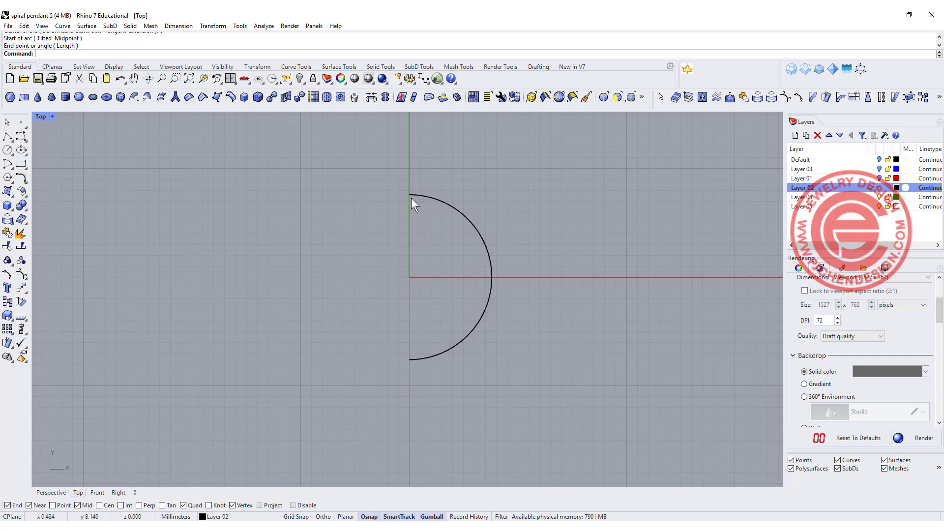
Draw a second half-circle arc centred on the first arc's upper end, from its lower end around the negative X side to the Y axis
scroll(424, 256, down, 4)
right_drag(421, 255, 394, 285)
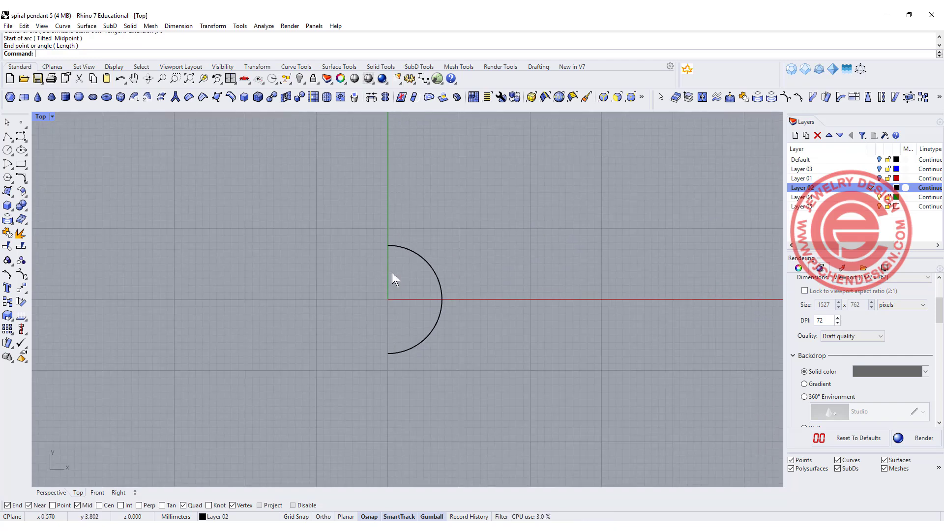
right_click(392, 273)
click(383, 245)
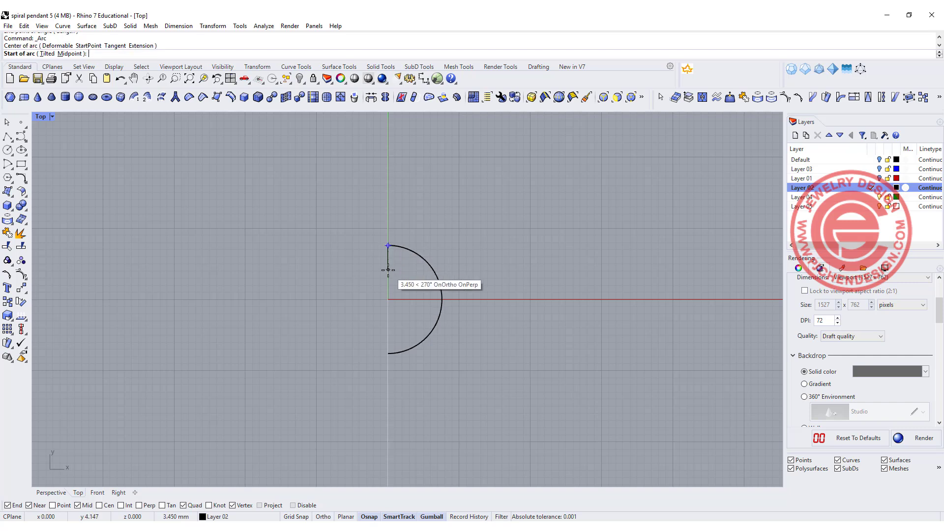
click(383, 357)
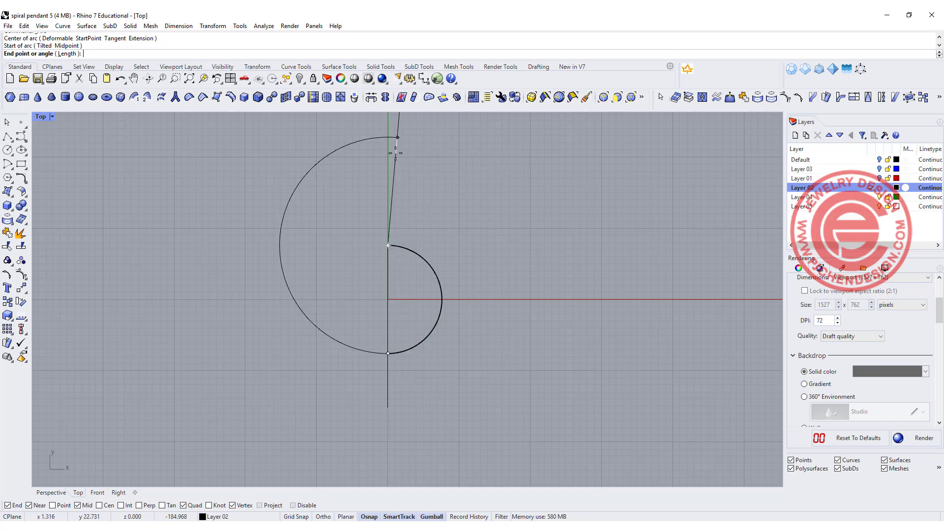
click(388, 138)
Try a third half-circle arc centred on the first two arcs' lower junction, starting at the second arc's upper end, and undo it
key(Return)
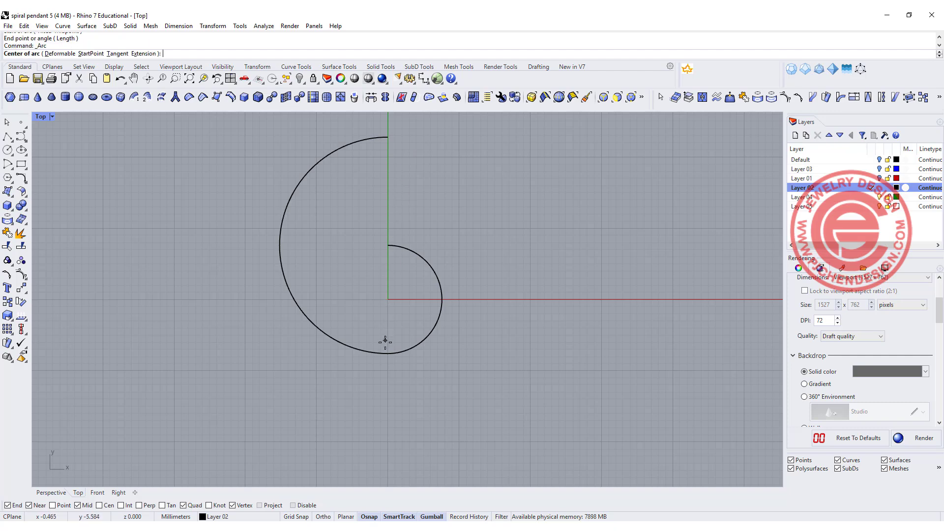
click(388, 353)
click(388, 138)
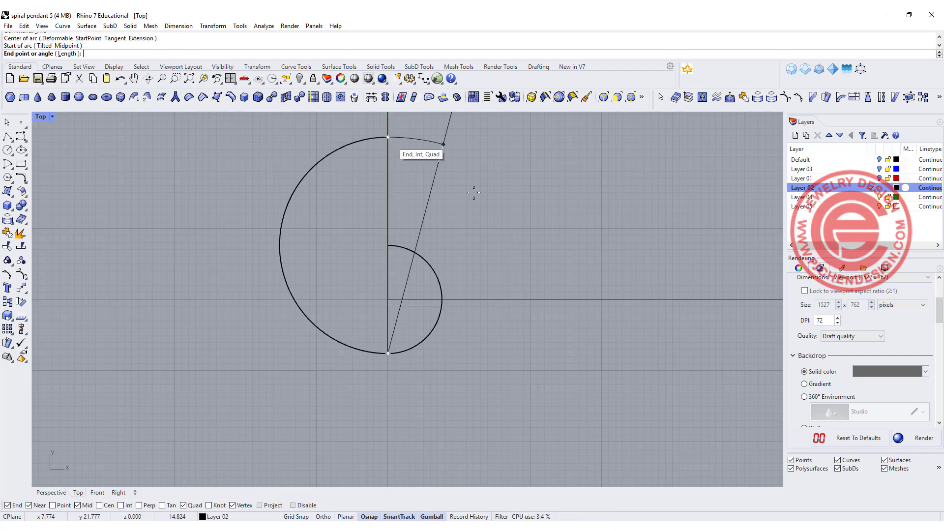
click(391, 431)
scroll(429, 303, down, 4)
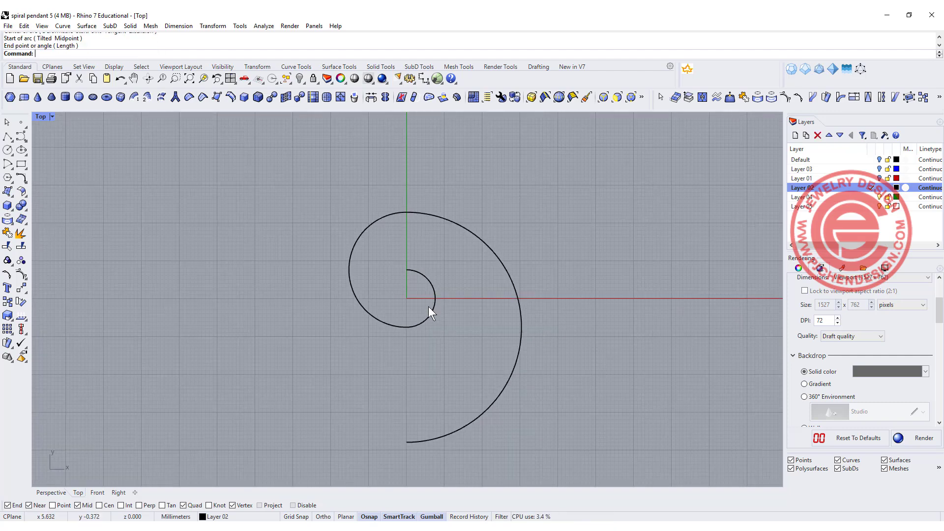
scroll(373, 149, up, 2)
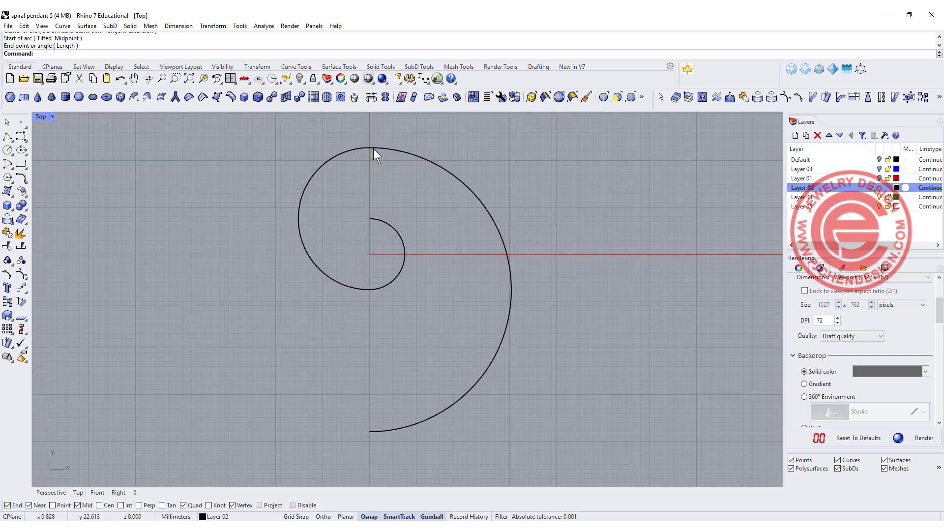
key(ctrl+z)
Draw a half-circle arc centred on the small arc's upper end, from the second arc's top around the positive X side to the lower junction
right_drag(395, 180, 380, 210)
right_click(380, 209)
click(366, 249)
click(367, 176)
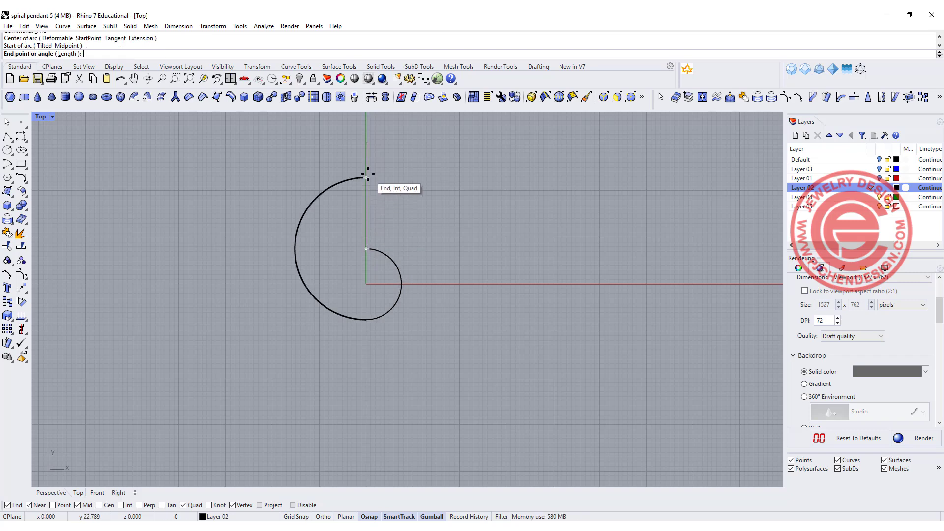
click(363, 329)
scroll(358, 264, up, 5)
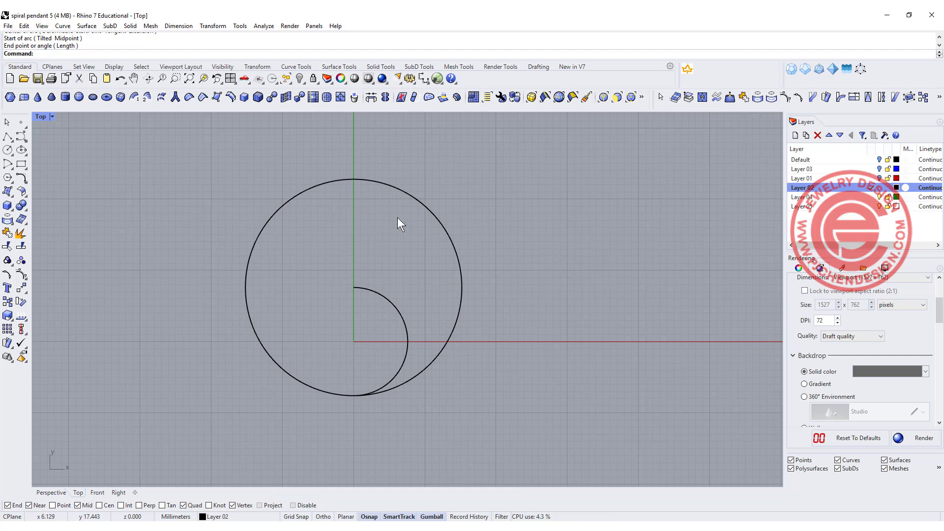
Join the three arcs into one spiral curve and move it so its inner end sits at the origin (0)
click(400, 312)
click(280, 370)
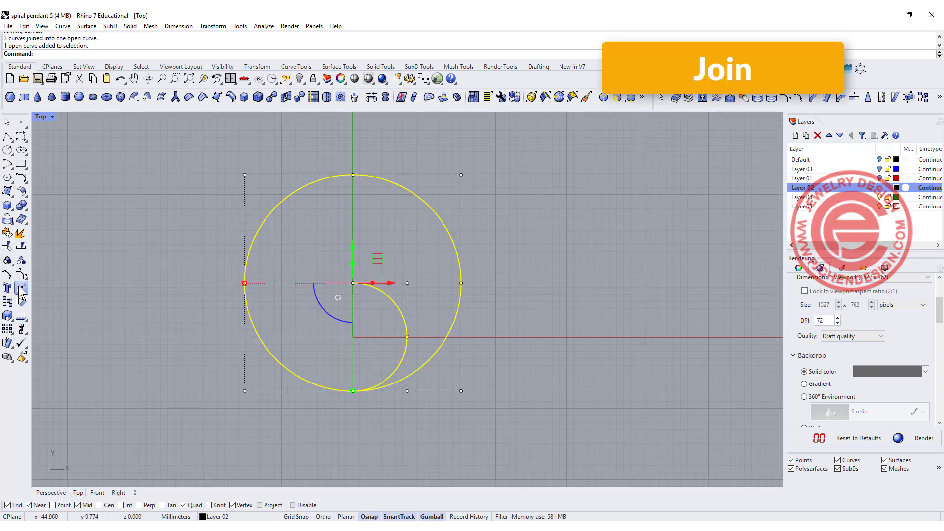
click(20, 288)
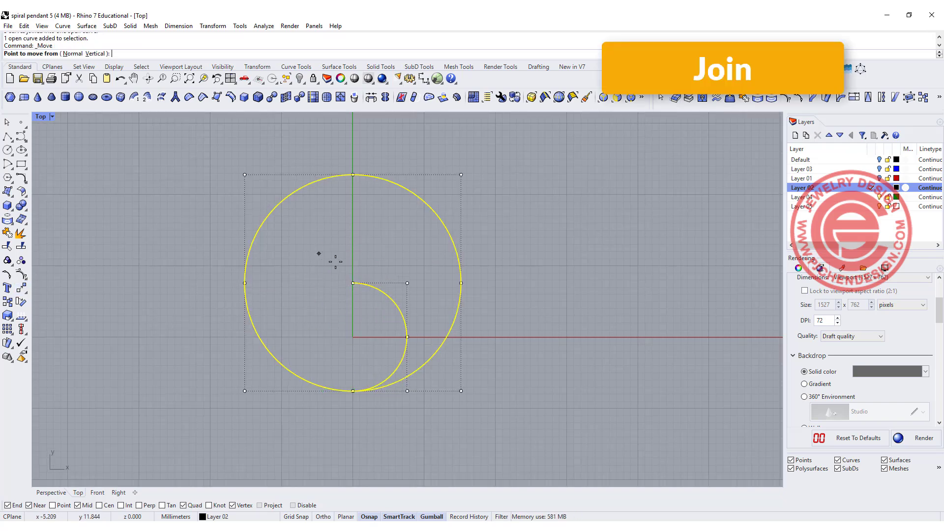
click(353, 283)
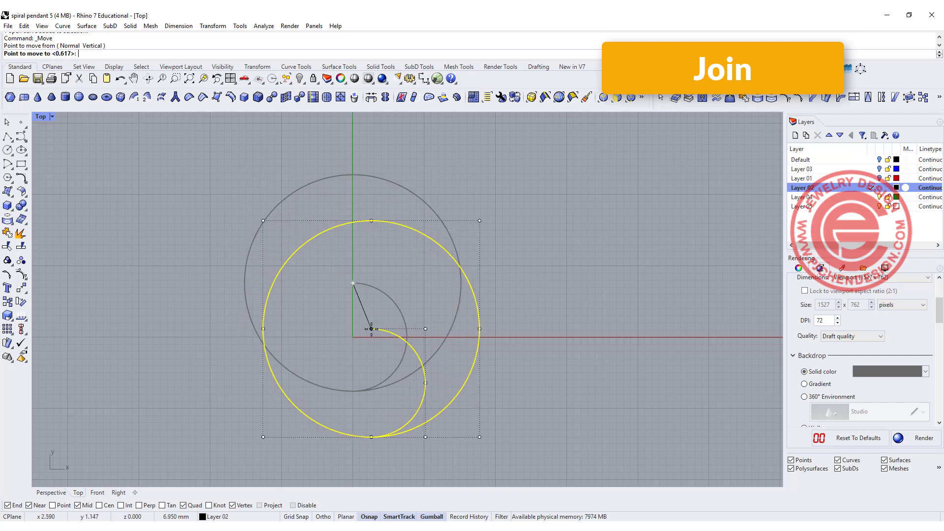
key(Return)
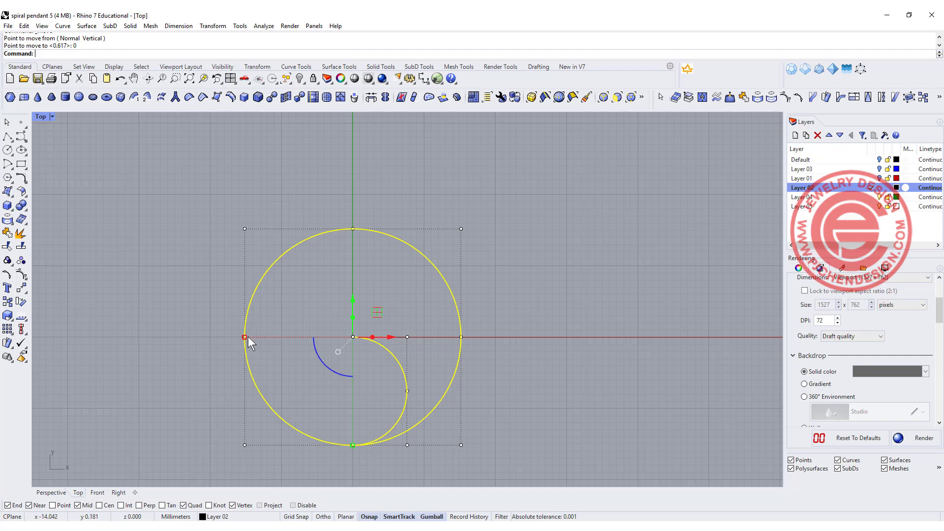
Make a copy of the spiral scaled uniformly about the origin to roughly two thirds, and rotate the copy by -60 degrees
drag(244, 337, 281, 340)
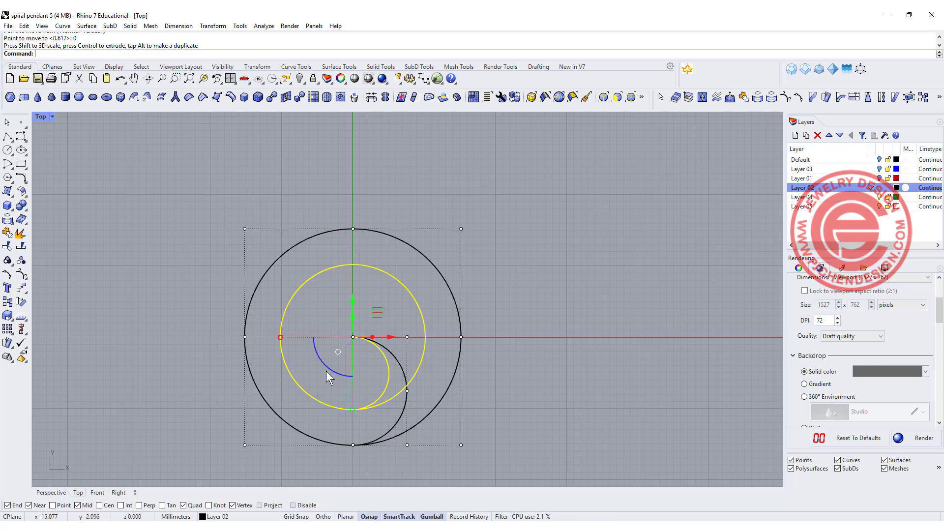
click(319, 351)
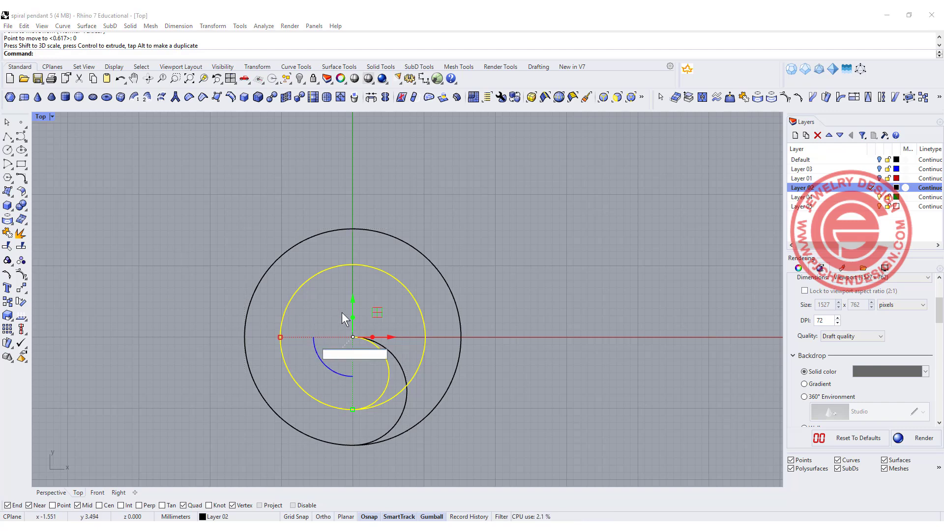
text(-60)
key(Return)
click(493, 350)
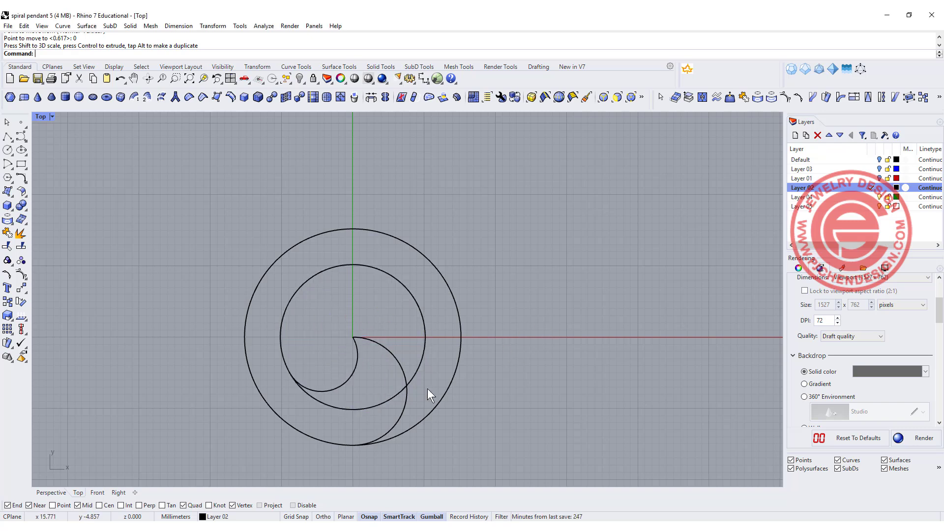
Set the display color of the smaller, rotated spiral curve to Red
click(423, 339)
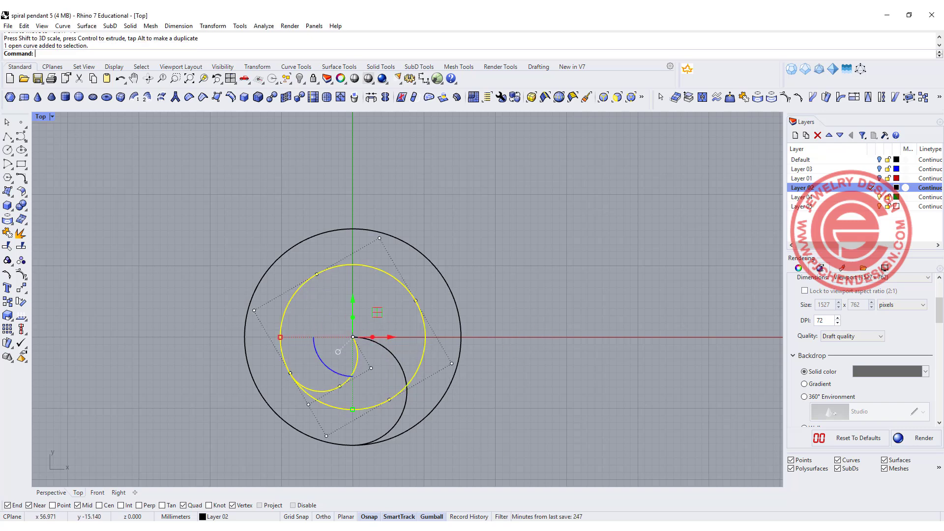
click(799, 269)
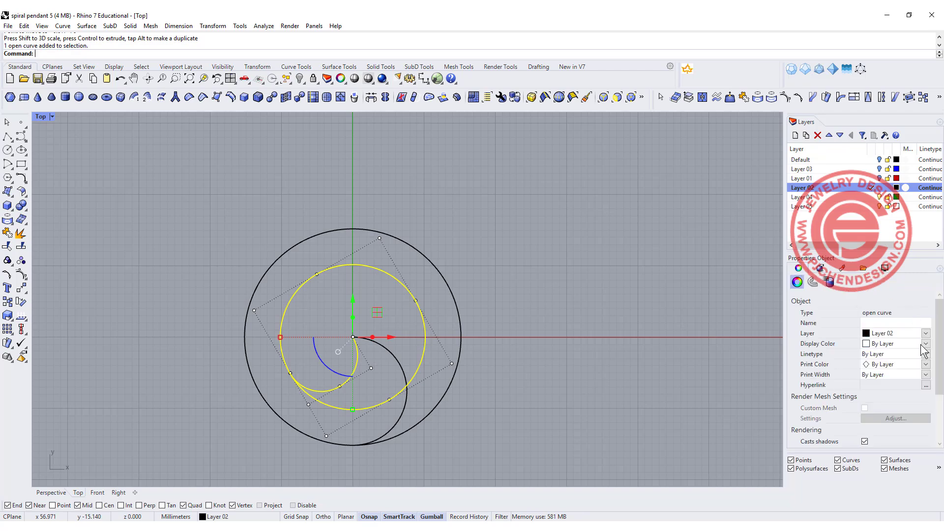
click(926, 343)
click(877, 387)
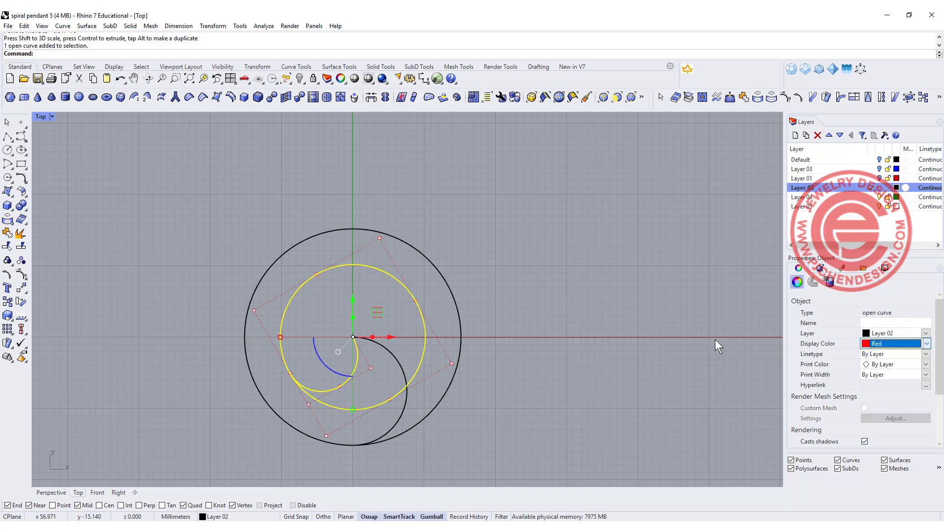
key(Escape)
Make a smaller uniformly scaled copy of the red spiral about the origin and set its display color to green
click(367, 367)
shift+drag(279, 337, 313, 337)
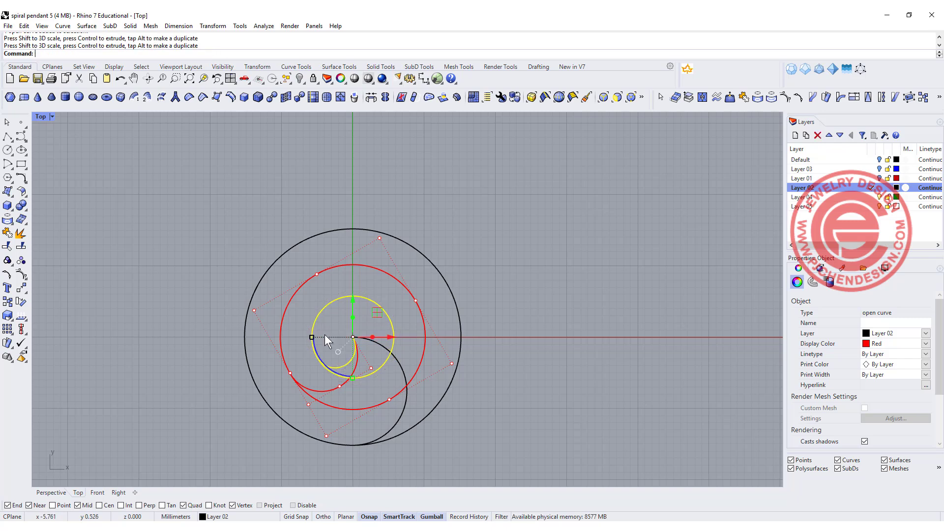
click(927, 344)
click(889, 399)
click(417, 356)
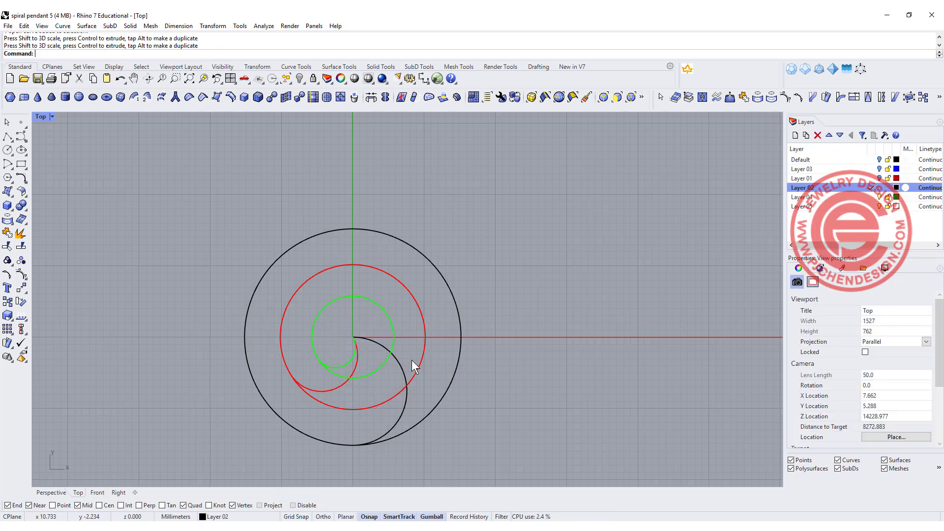
Explode the red spiral curve into its separate arc segments
right_drag(417, 356, 379, 288)
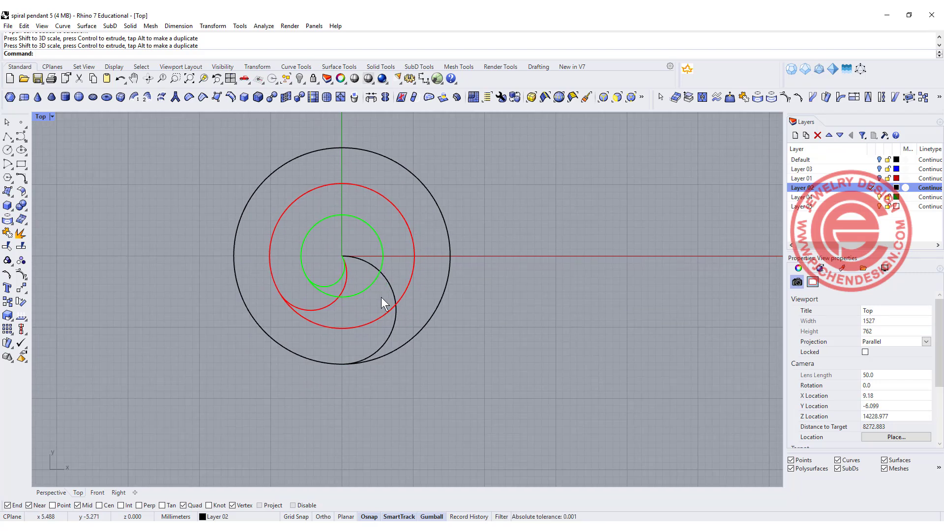
scroll(357, 249, up, 2)
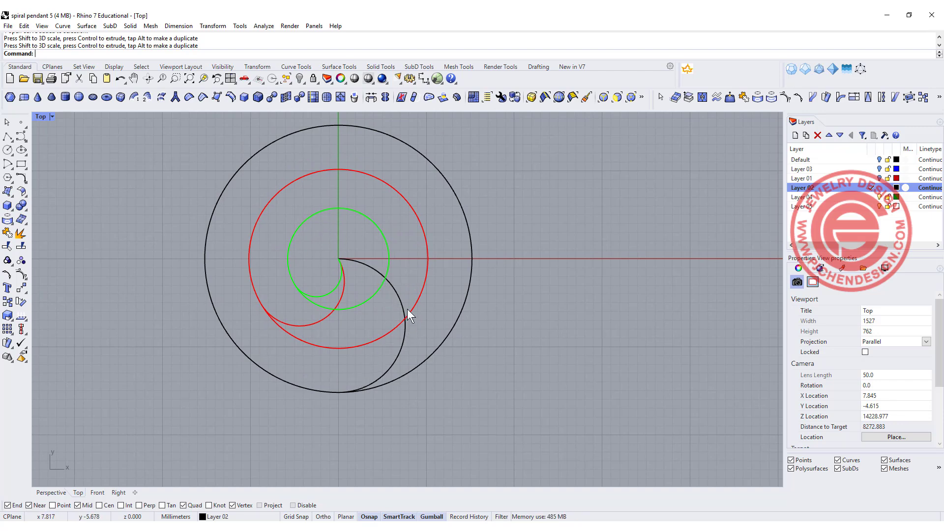
click(405, 344)
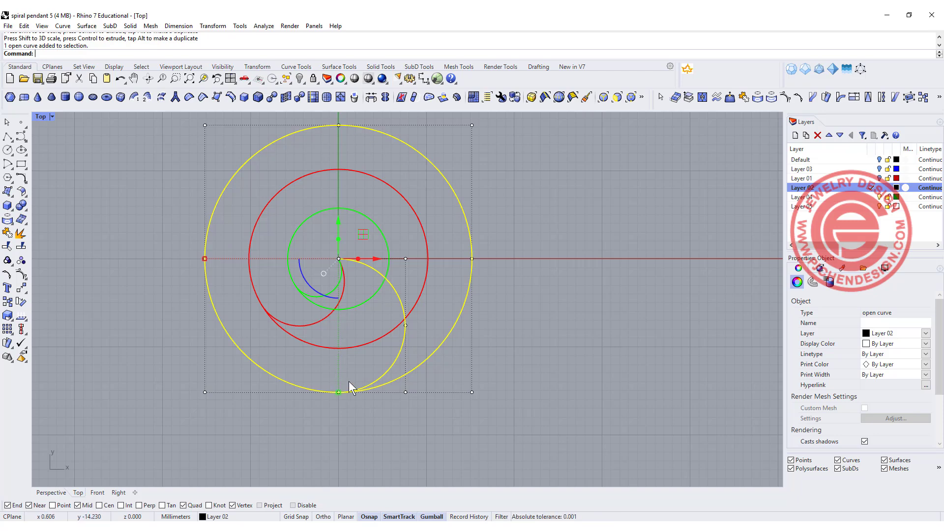
key(Escape)
click(323, 345)
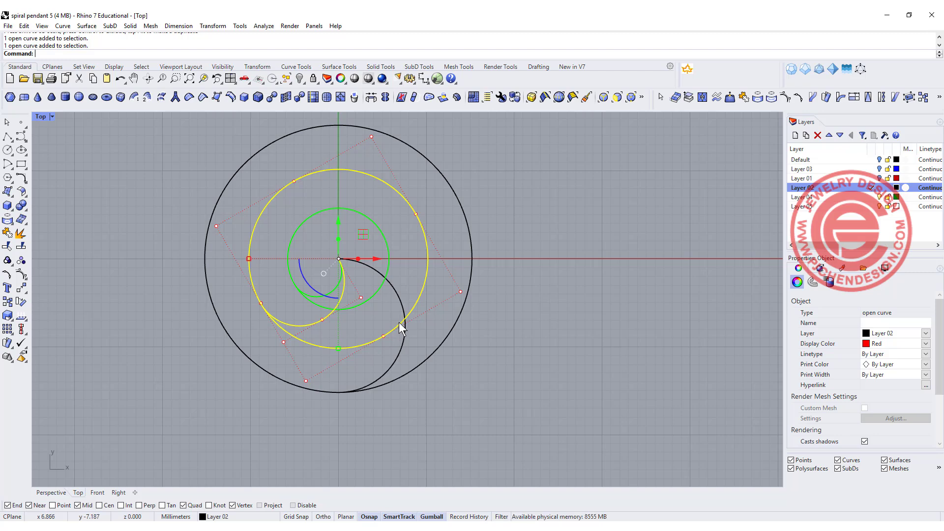
scroll(399, 324, up, 3)
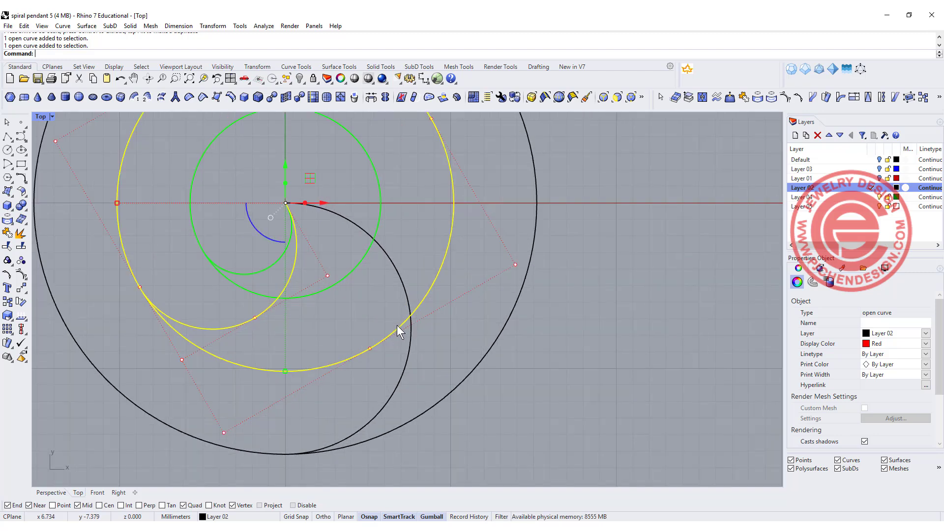
click(20, 233)
Split the red spiral's outer arc at a point just past its crossing with the black curve, and delete the lower piece
click(428, 287)
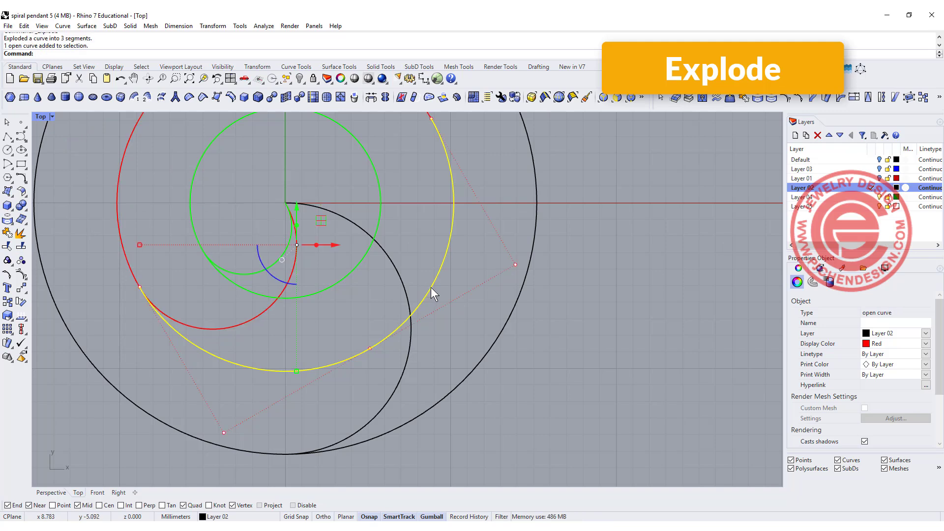
click(21, 246)
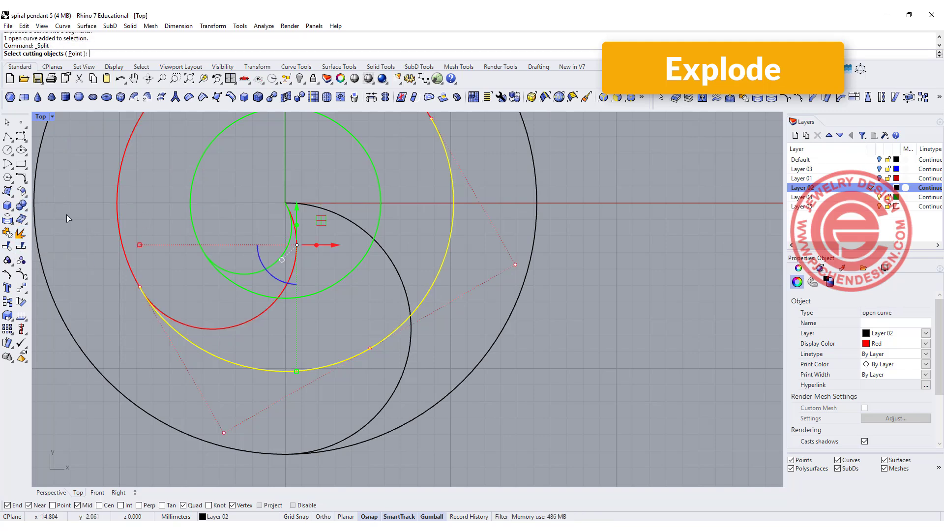
click(73, 45)
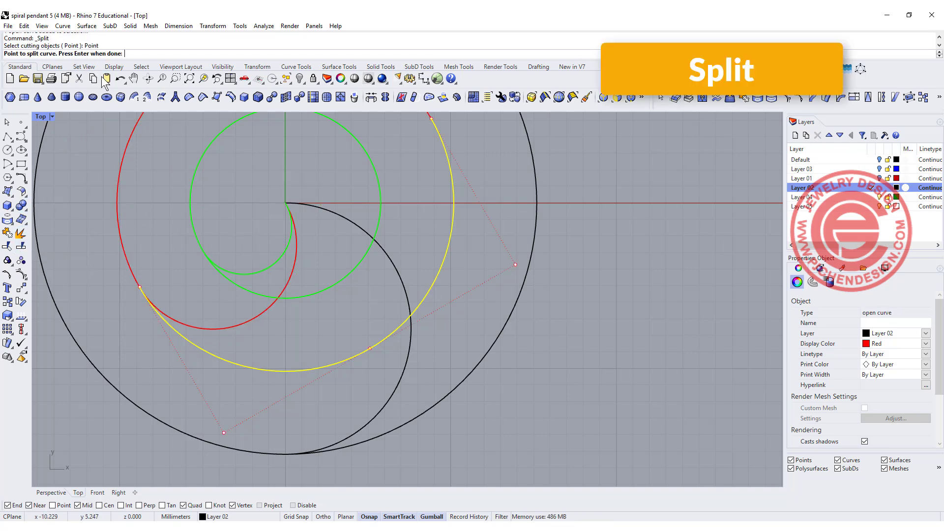
click(389, 337)
right_click(437, 331)
click(370, 349)
click(369, 348)
key(Delete)
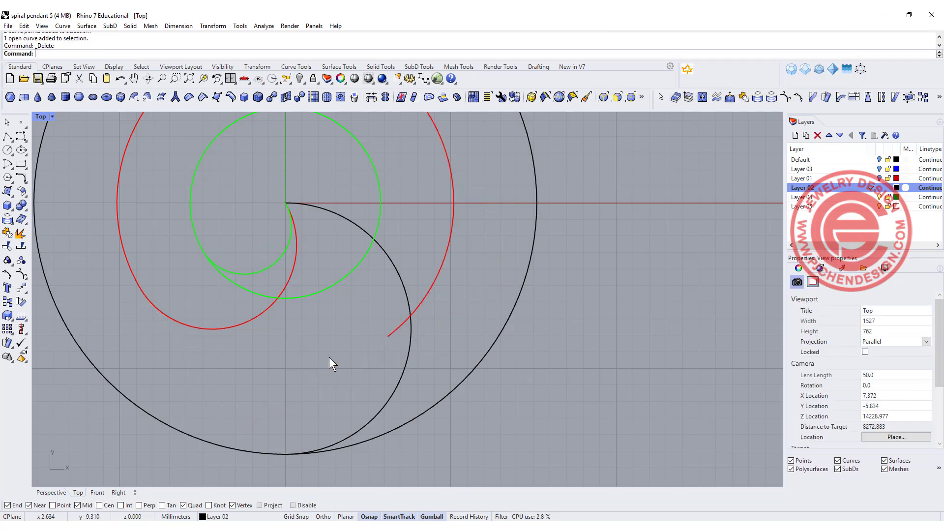
Explode the green spiral curve into its separate arc segments
right_drag(402, 226, 409, 283)
click(386, 259)
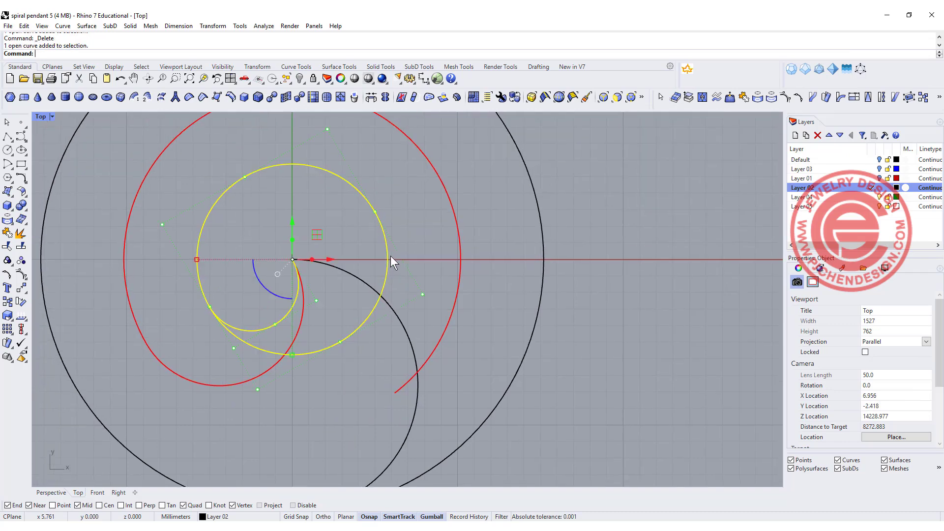
click(21, 235)
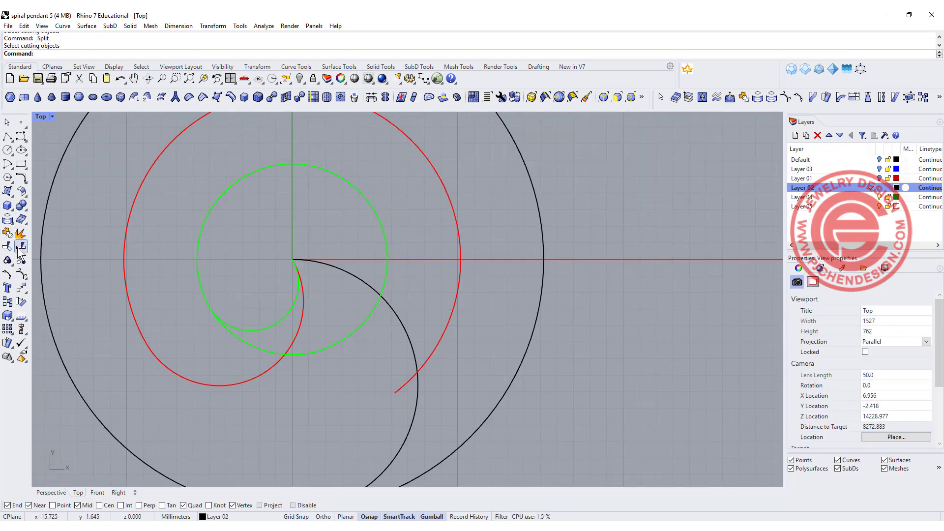
Split the green spiral's outer arc at a point on its lower +X side and delete the piece running underneath
click(20, 248)
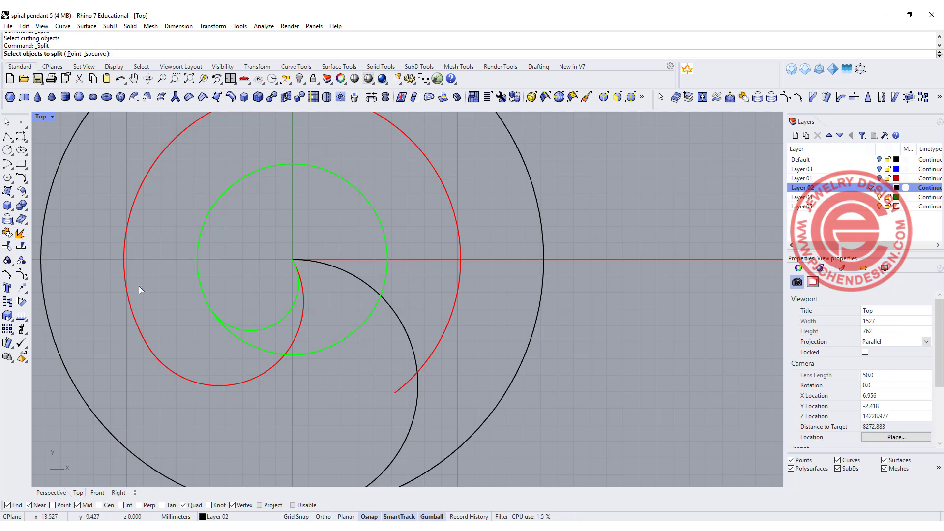
click(344, 338)
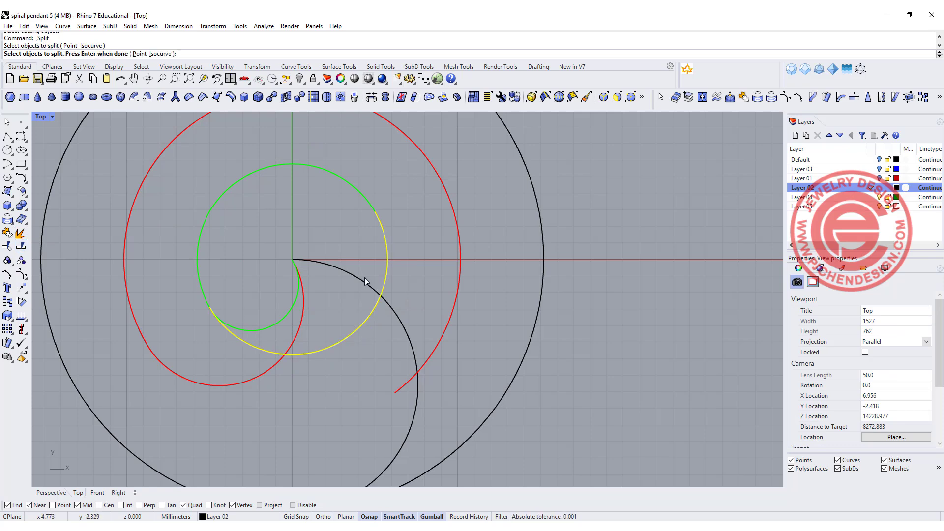
click(139, 53)
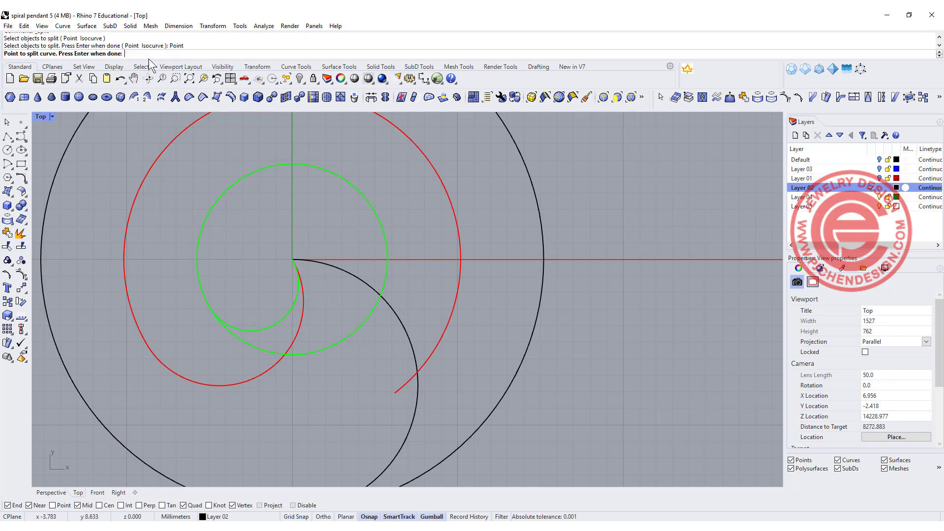
click(360, 324)
key(Return)
click(344, 339)
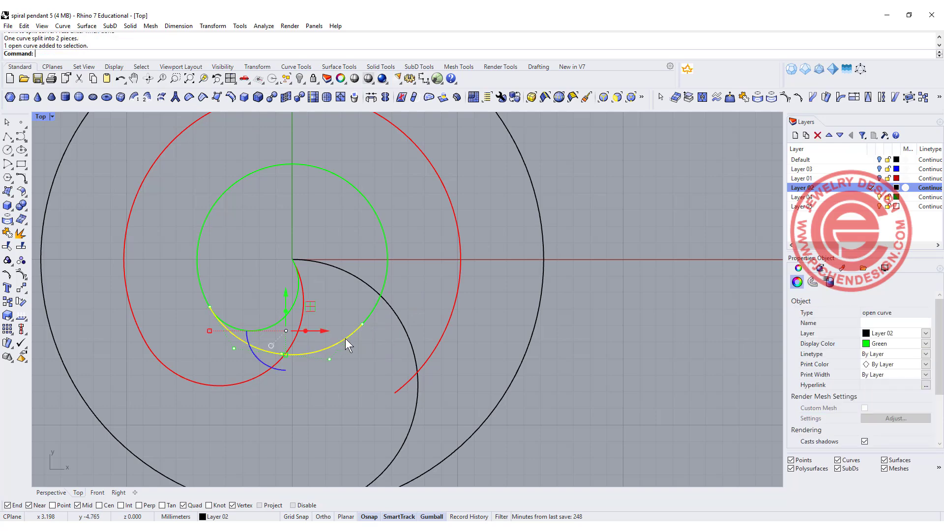
key(Delete)
Join the red spiral's small inner arc and its large upper arc into one curve
scroll(375, 290, down, 3)
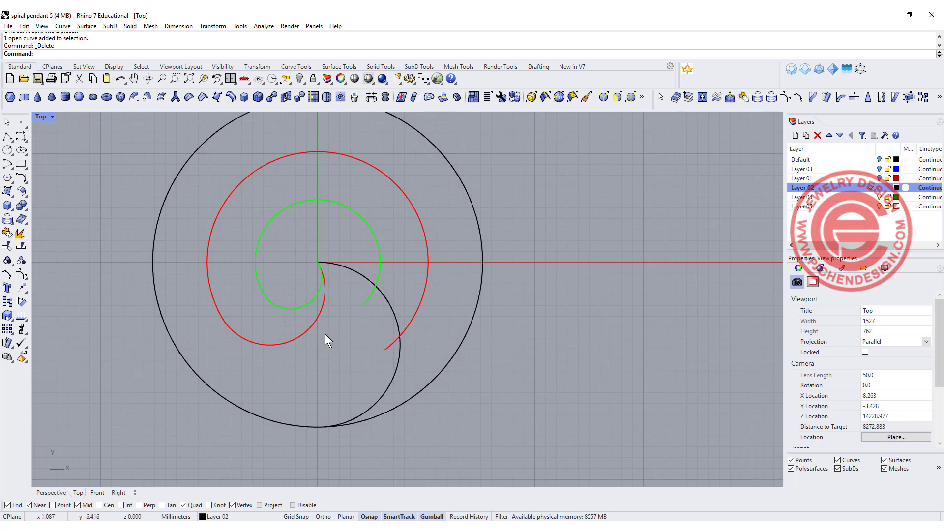
click(303, 335)
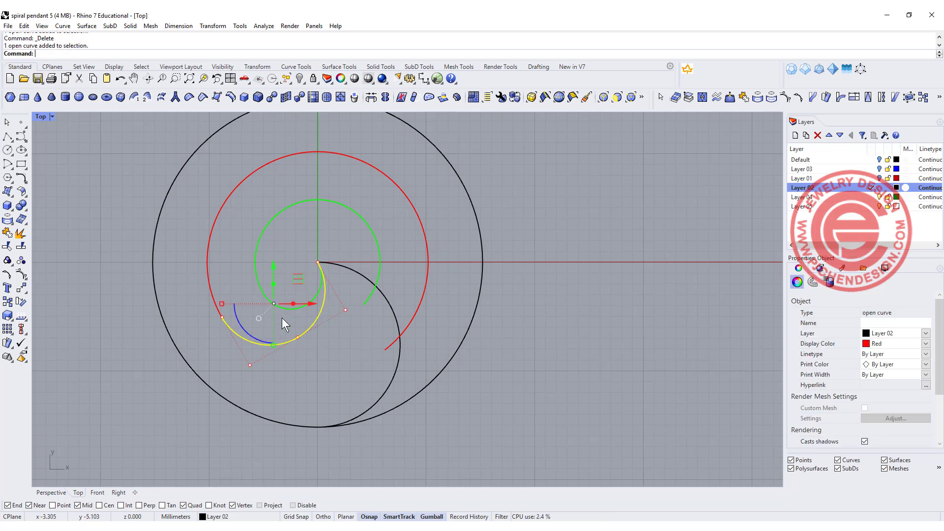
click(182, 362)
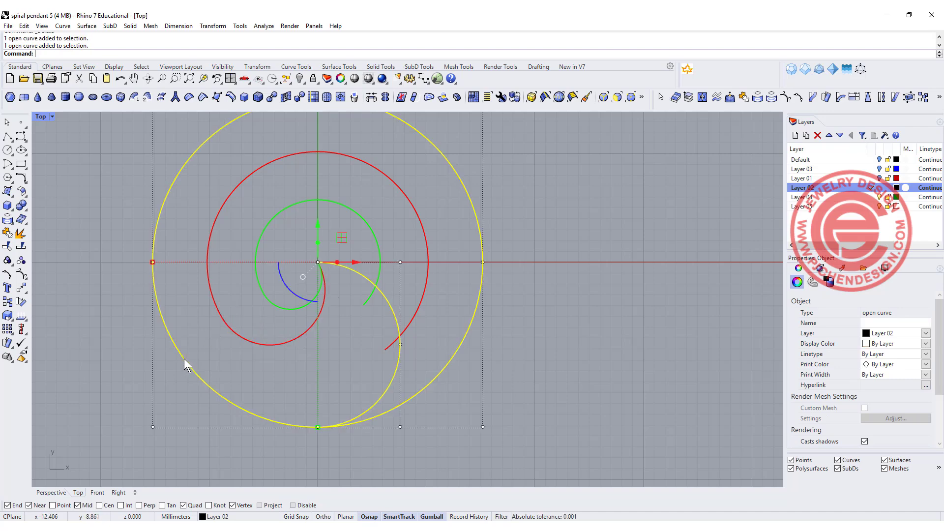
click(258, 340)
click(220, 305)
shift+click(226, 323)
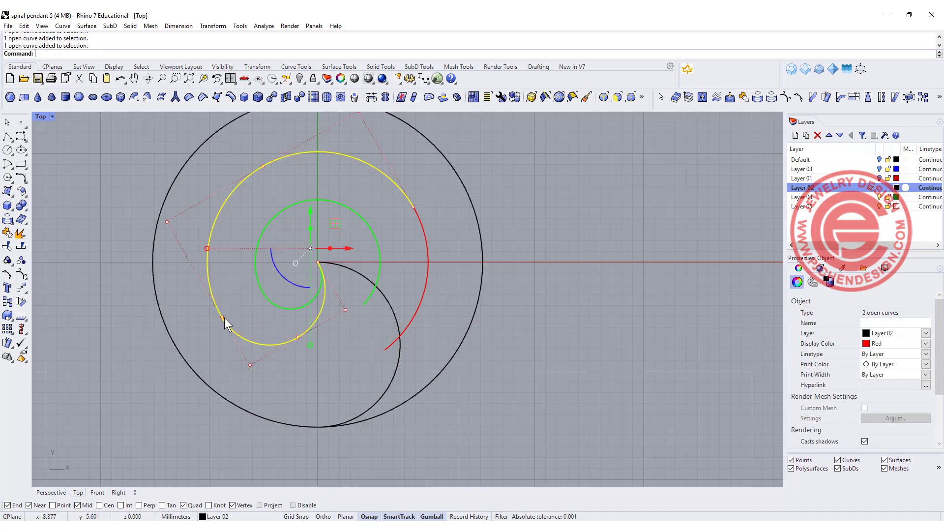
click(7, 233)
Join the three remaining green arcs into one open spiral curve
click(279, 308)
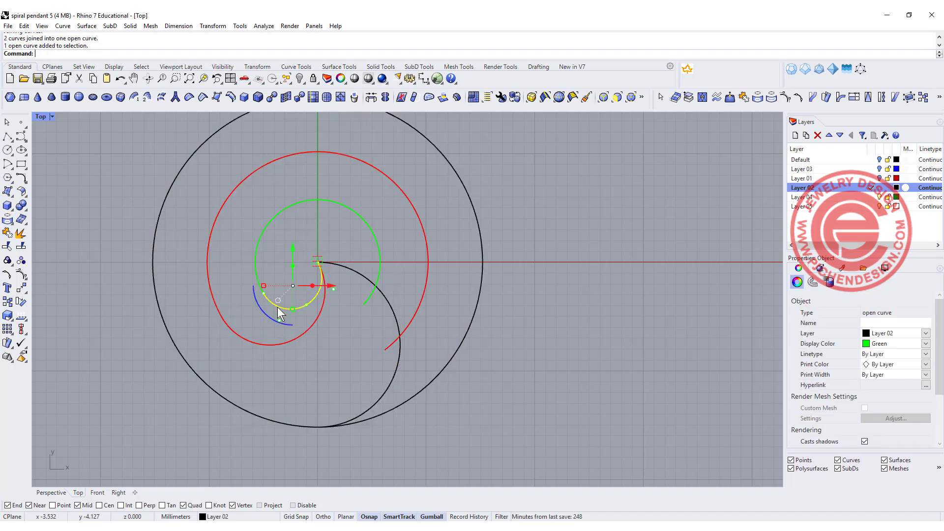
shift+click(258, 255)
shift+click(376, 250)
click(7, 233)
Join the leftover outer arc of the red spiral to the rest of the red curve
click(416, 313)
shift+click(413, 202)
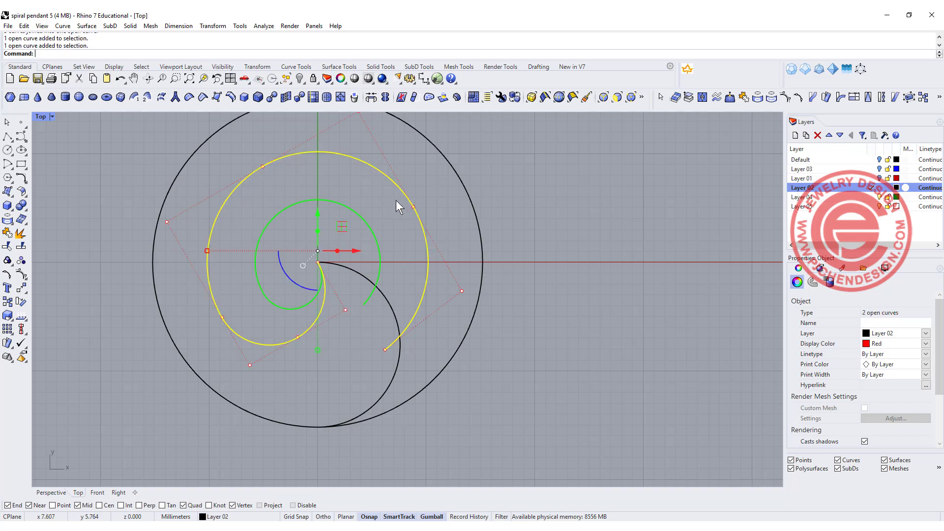
click(8, 234)
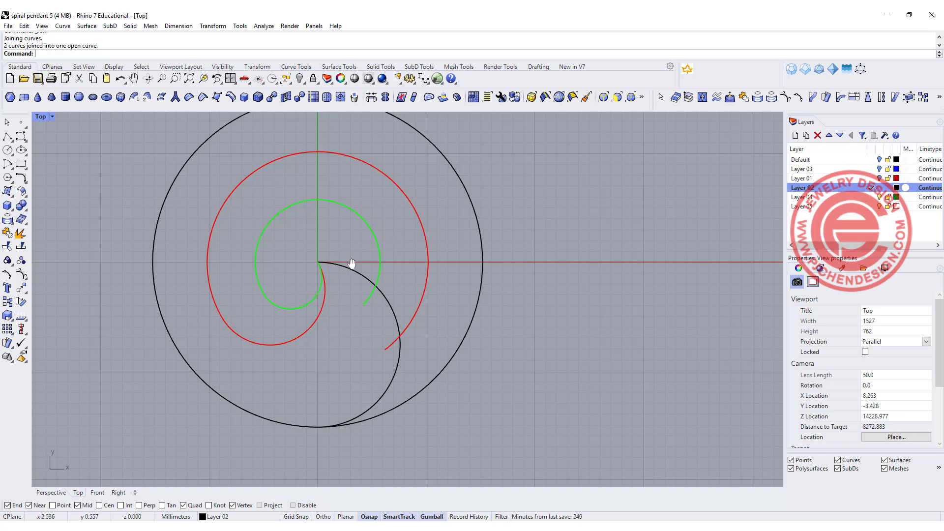
Draw an arc from the black spiral's -X quadrant to the red spiral's -X quadrant, with its start direction vertically upward in the Front view
right_drag(346, 256, 363, 268)
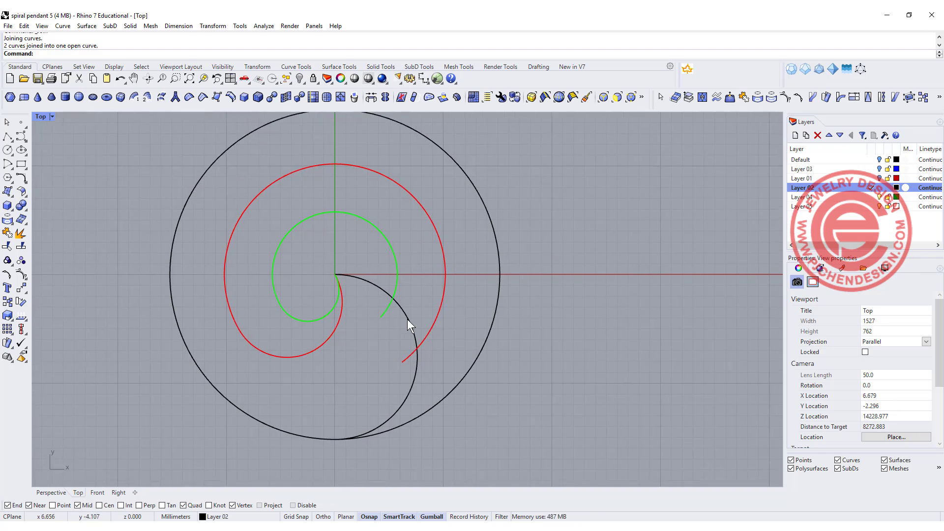
click(408, 320)
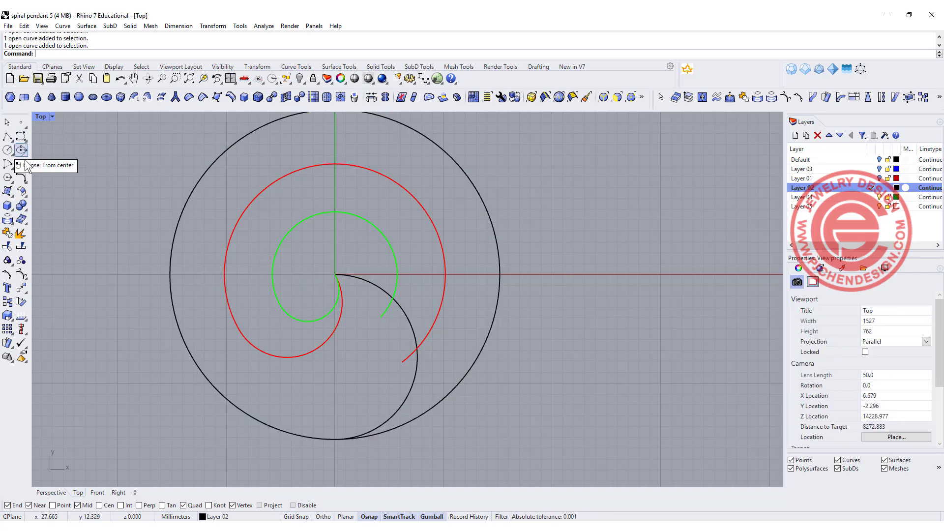
click(10, 167)
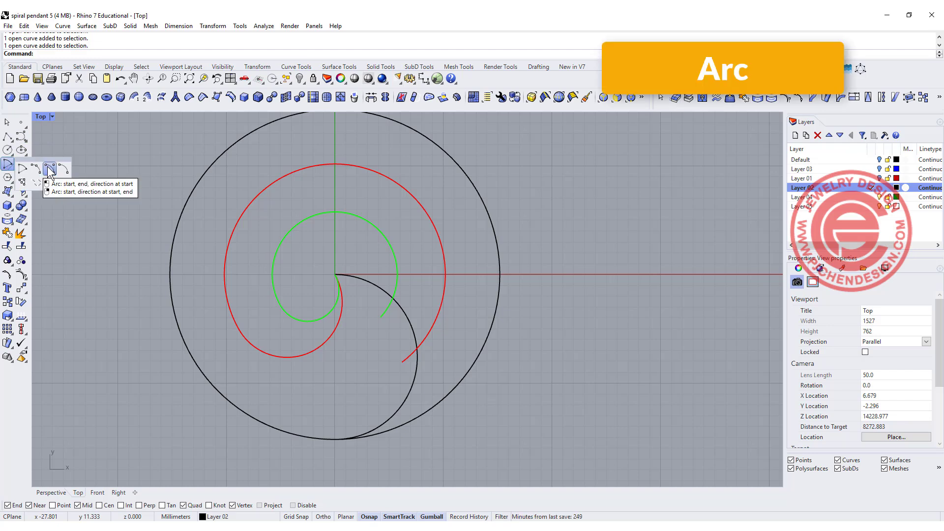
click(49, 169)
double_click(40, 117)
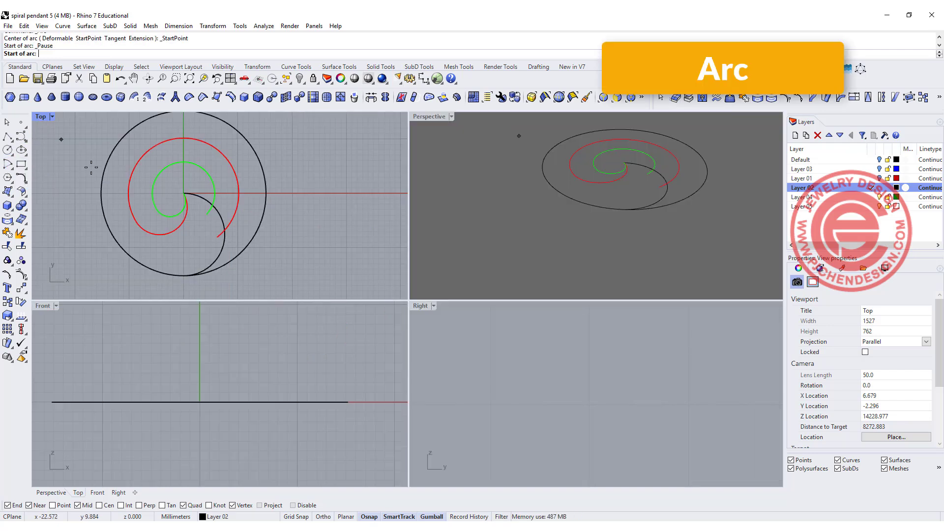
scroll(133, 207, up, 3)
click(97, 190)
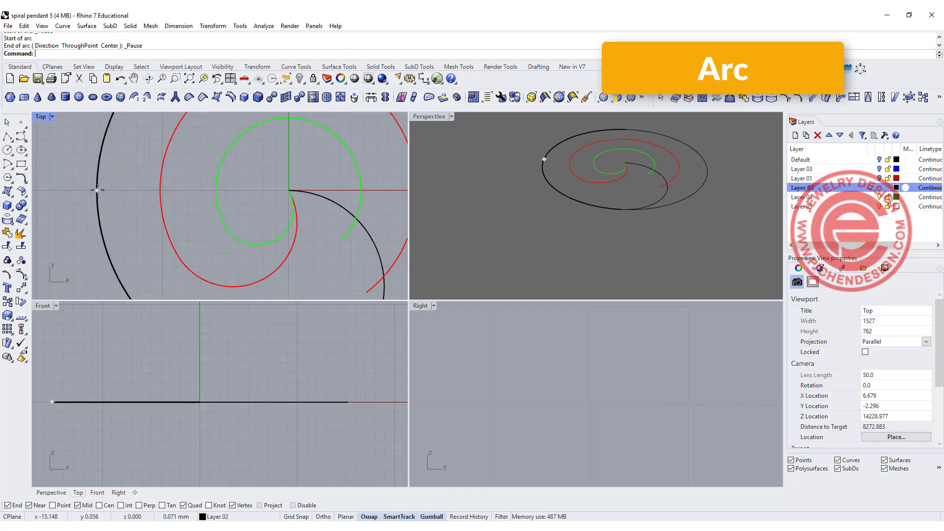
click(160, 190)
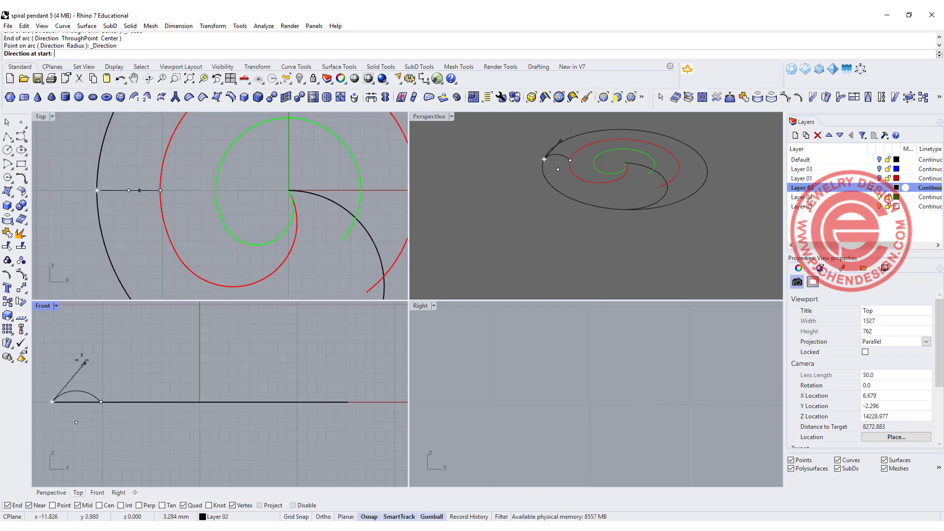
click(52, 355)
Set the Perspective viewport to Ghosted display mode and maximize it
scroll(581, 146, up, 5)
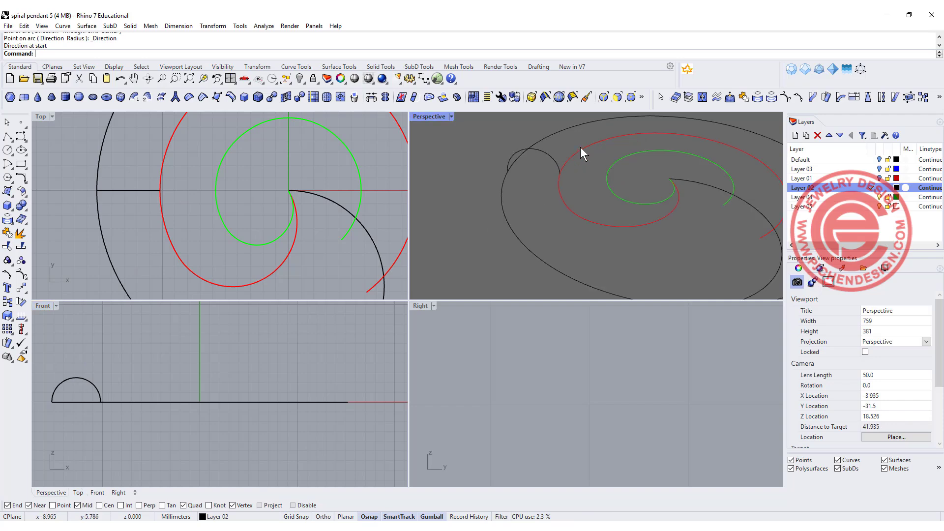
click(452, 116)
click(434, 186)
scroll(470, 134, down, 2)
double_click(426, 116)
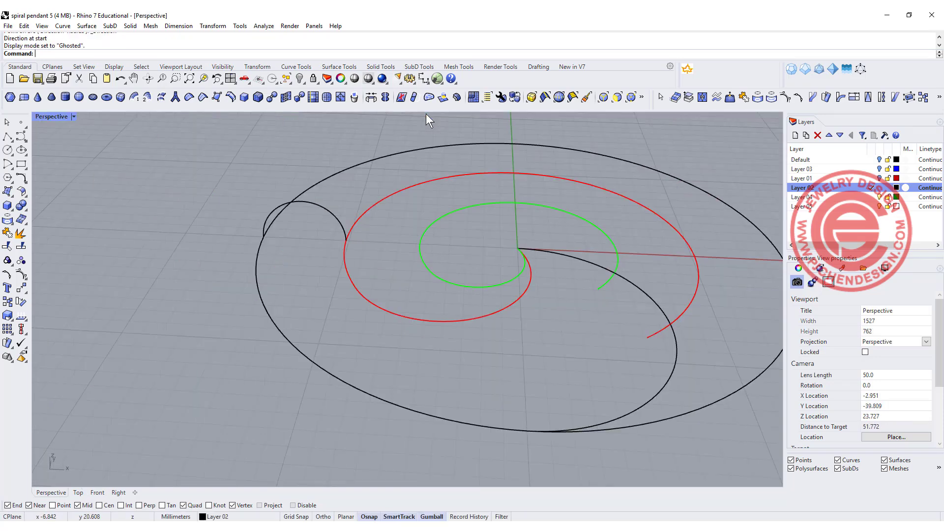
Show the new arc's control points and move its three upper points down slightly to flatten the arch
right_drag(335, 209, 341, 202)
click(329, 208)
key(F10)
drag(217, 165, 358, 206)
drag(303, 165, 308, 180)
key(Escape)
key(Escape)
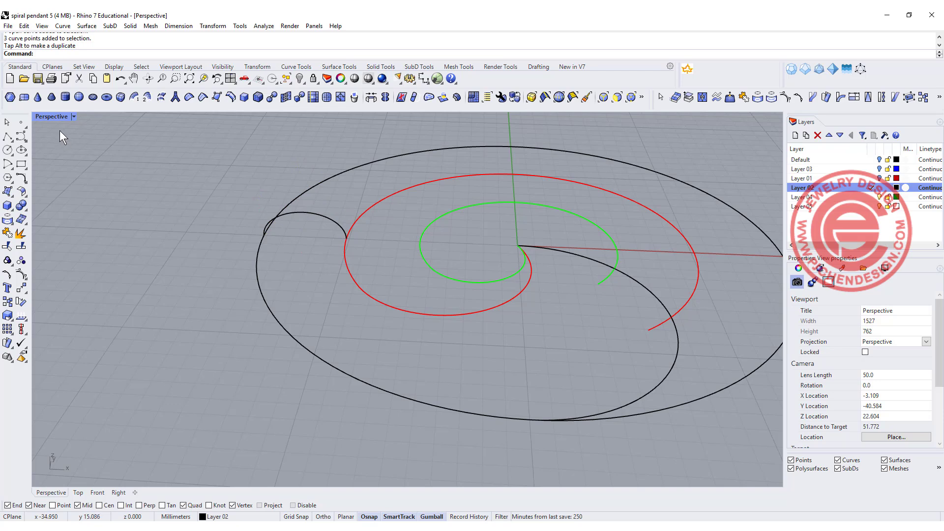
Restore the four-viewport layout and set the Top viewport to Ghosted display mode
double_click(57, 116)
click(191, 200)
scroll(192, 201, down, 6)
right_drag(200, 214, 182, 216)
scroll(187, 206, up, 2)
key(ctrl+alt+g)
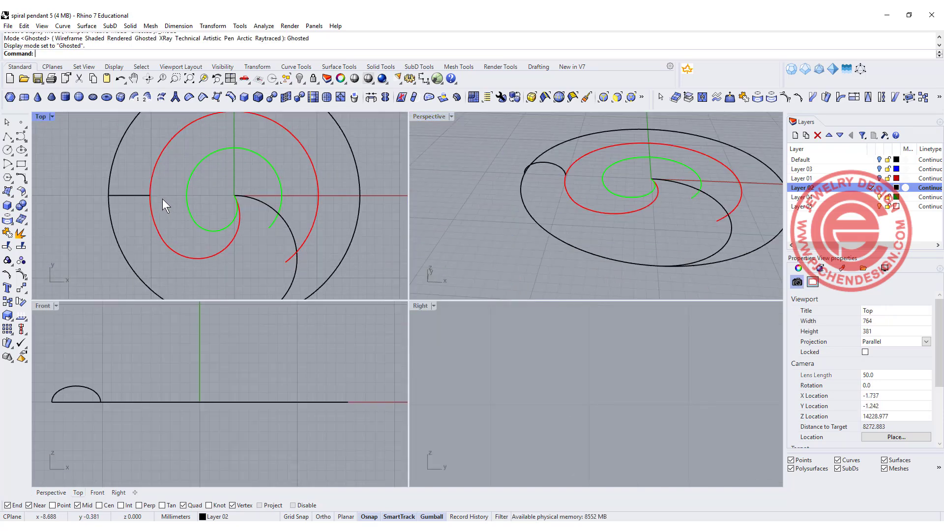
Draw an arc from the red spiral's -X quadrant to the green spiral's -X quadrant, with its start direction vertically downward in the Front view
scroll(149, 193, up, 4)
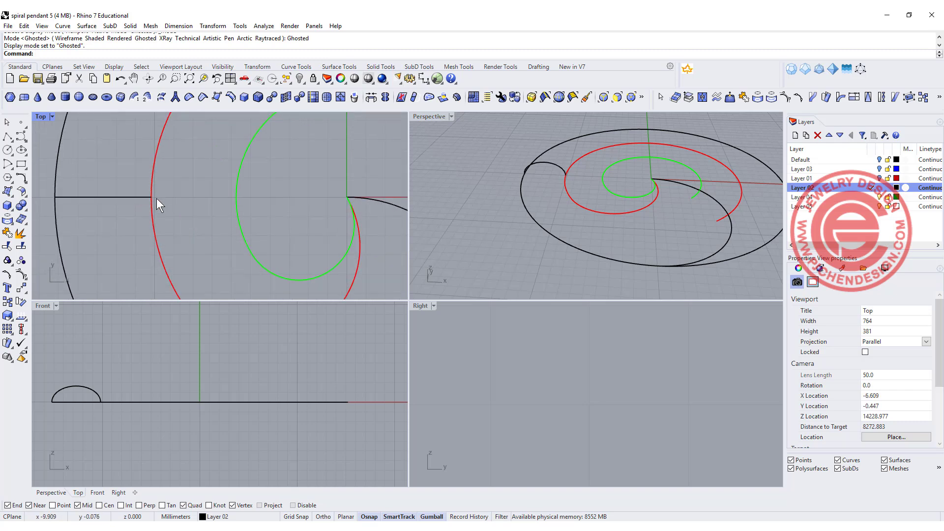
click(9, 166)
click(50, 168)
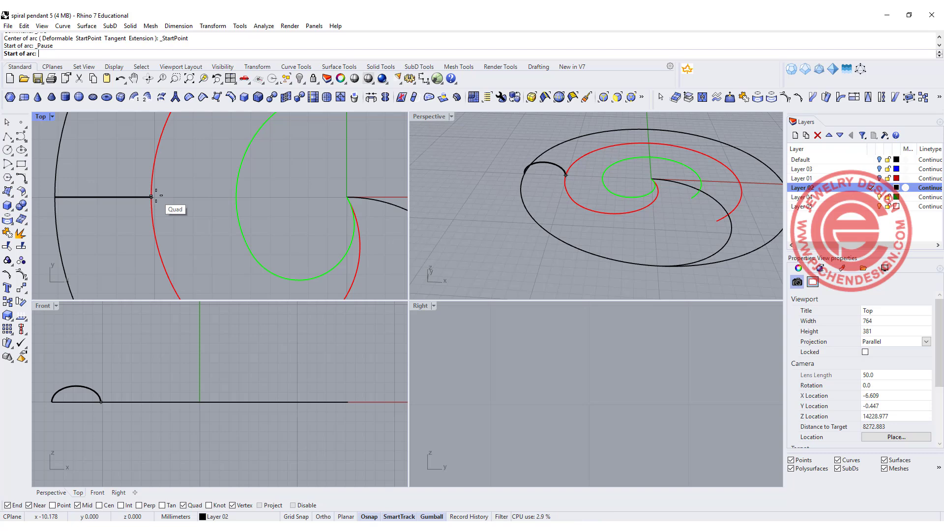
click(152, 197)
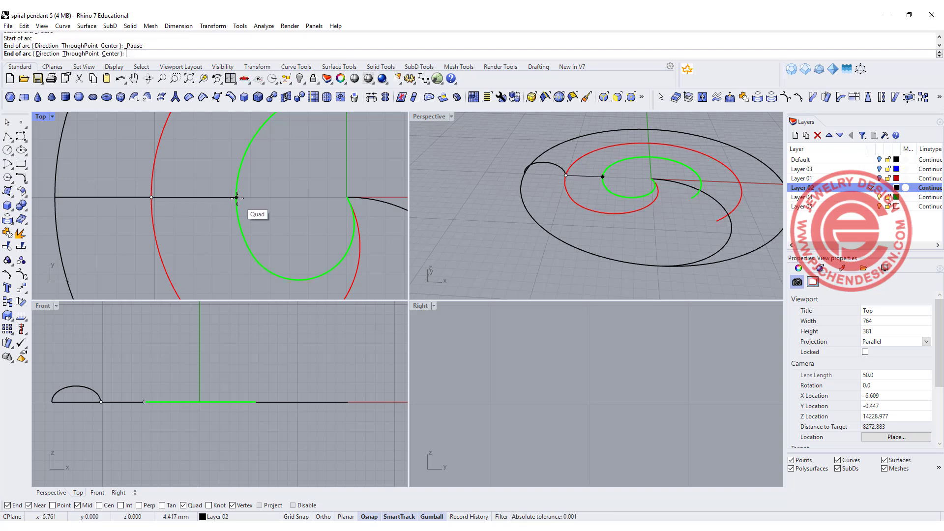
click(237, 198)
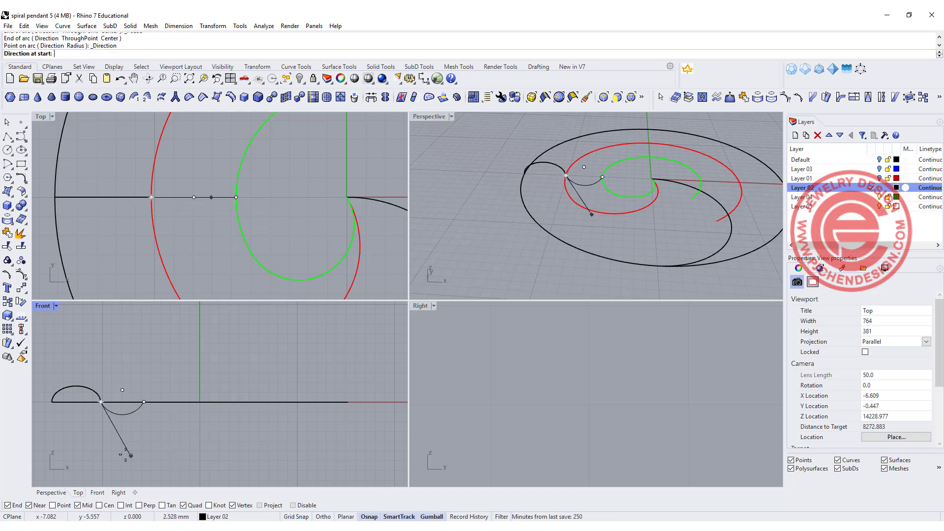
click(102, 447)
Show the new lower arc's control points and move its three bottom points up slightly to flatten the curve
scroll(117, 423, up, 5)
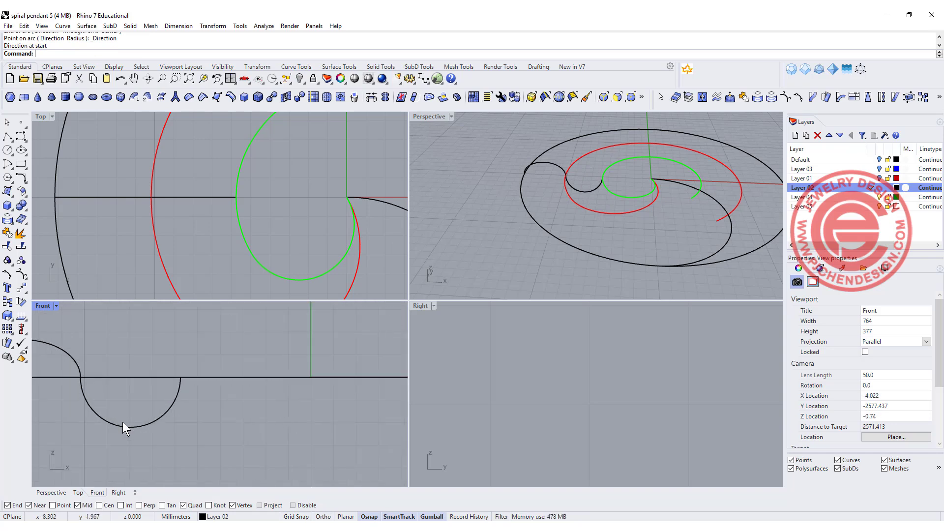
click(120, 424)
scroll(122, 420, down, 4)
key(F10)
drag(68, 416, 173, 437)
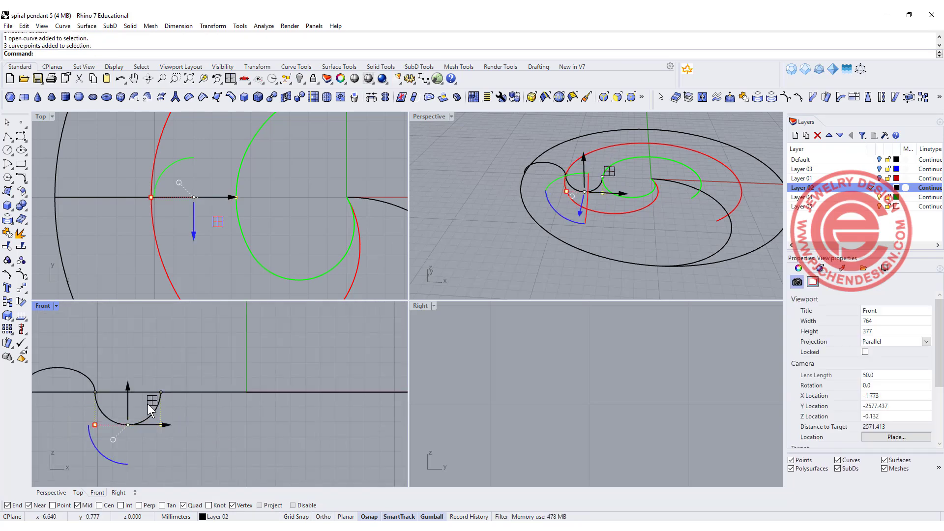
mouse_move(130, 383)
mouse_down()
mouse_move(129, 368)
mouse_move(131, 376)
mouse_up()
click(237, 237)
Join the separate black spiral segments into one continuous curve
right_drag(549, 204, 589, 224)
click(582, 222)
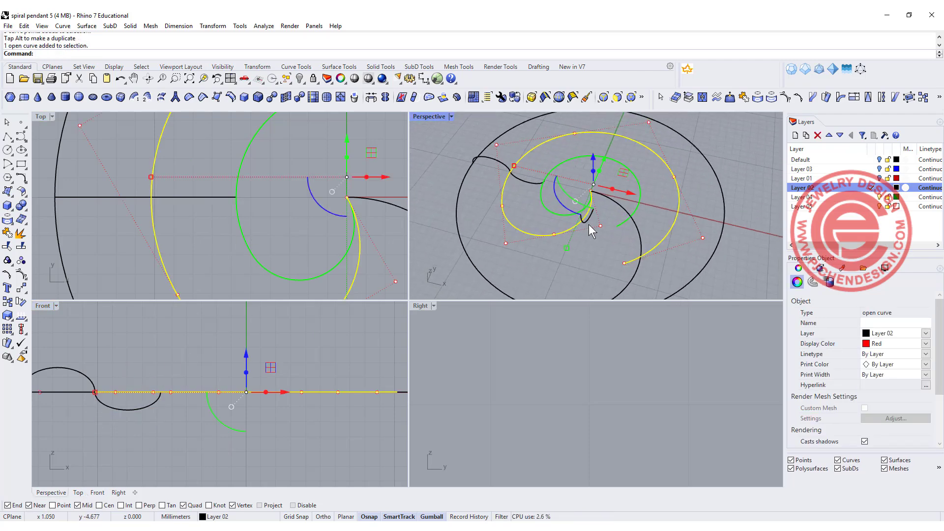
click(581, 285)
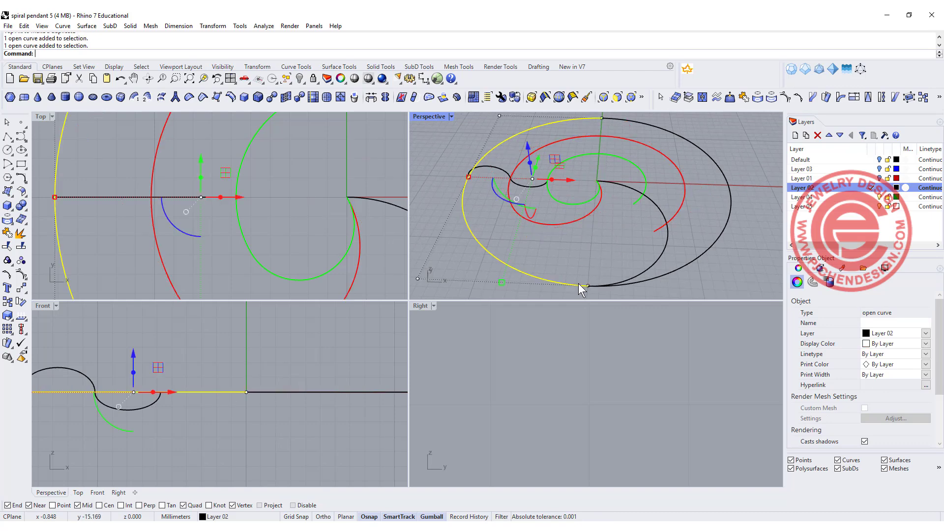
shift+click(641, 270)
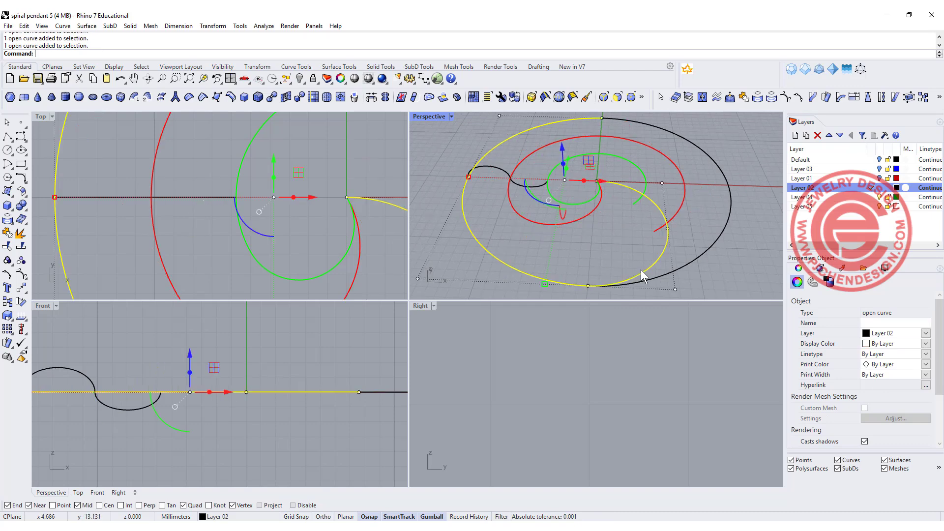
click(7, 233)
shift+click(718, 162)
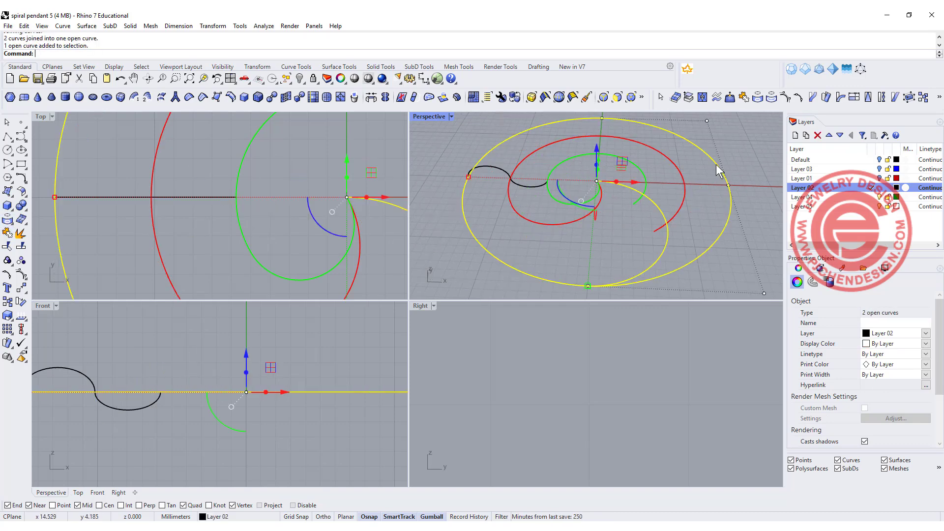
click(7, 233)
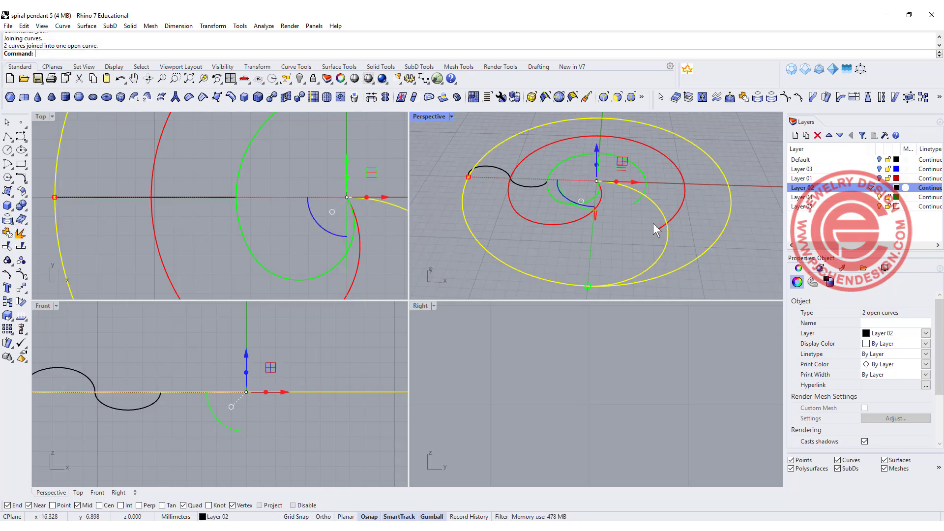
Start a Sweep 2 Rails surface along the red and black spirals toward their inner ends, using the arc between them as cross-section
double_click(433, 116)
right_drag(505, 200, 492, 289)
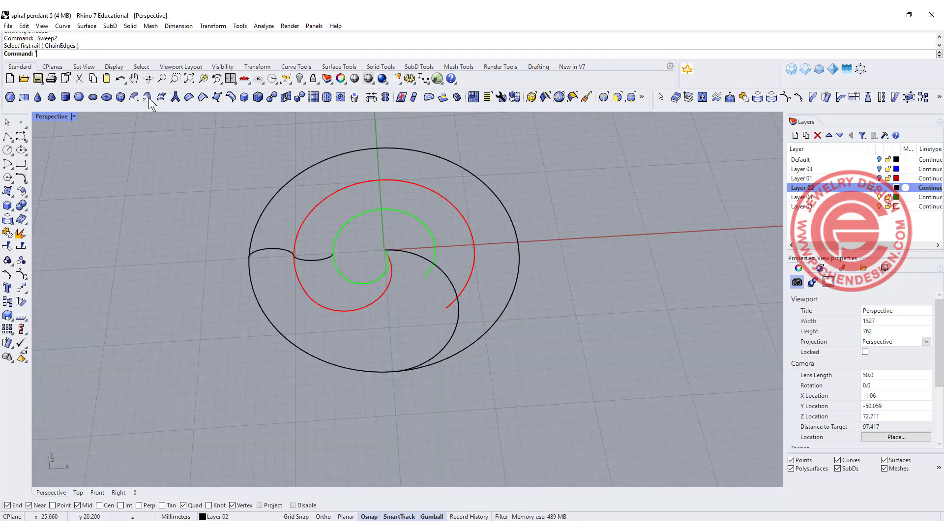
click(80, 26)
click(115, 72)
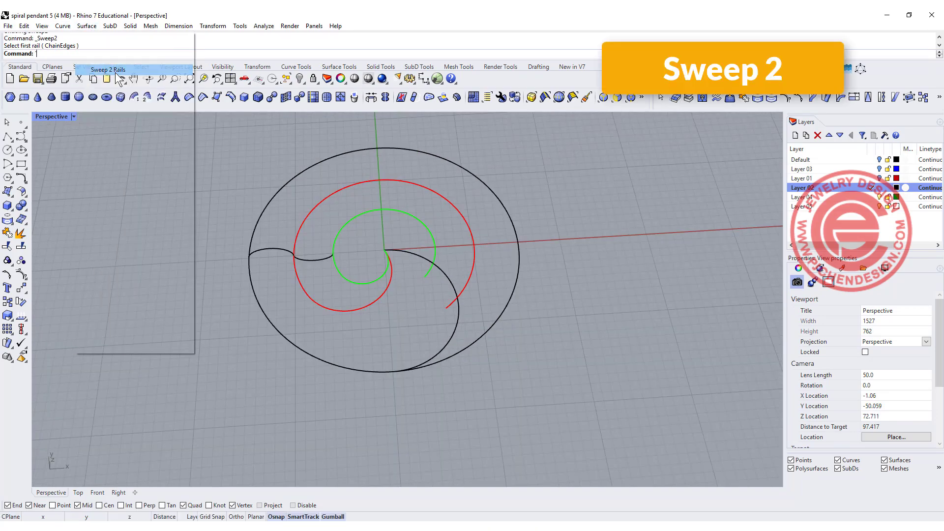
click(373, 302)
click(450, 328)
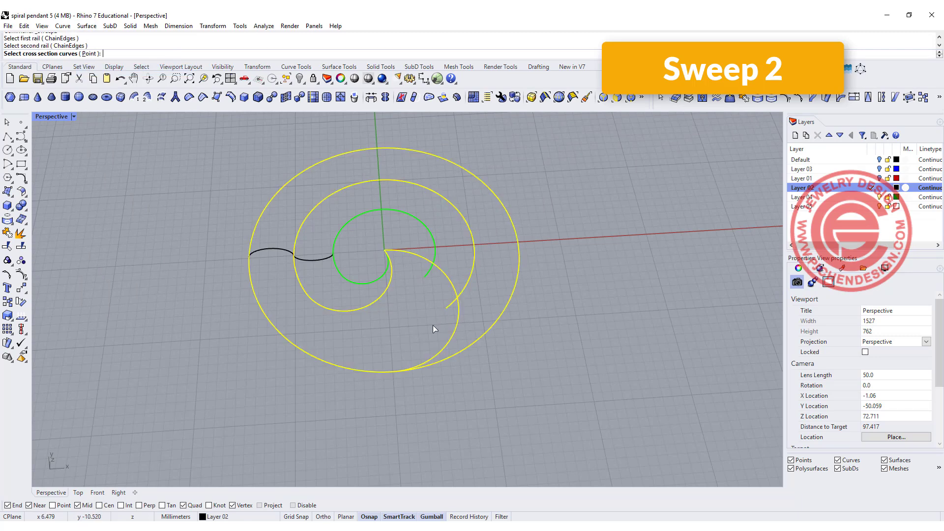
key(Return)
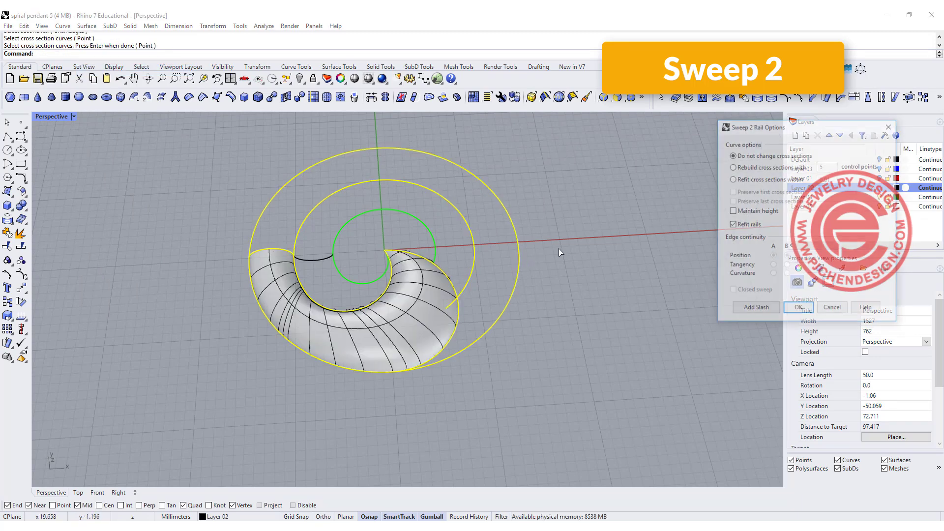
Add a slash across the sweep between the red and black rails in the Top view and accept the surface
double_click(55, 116)
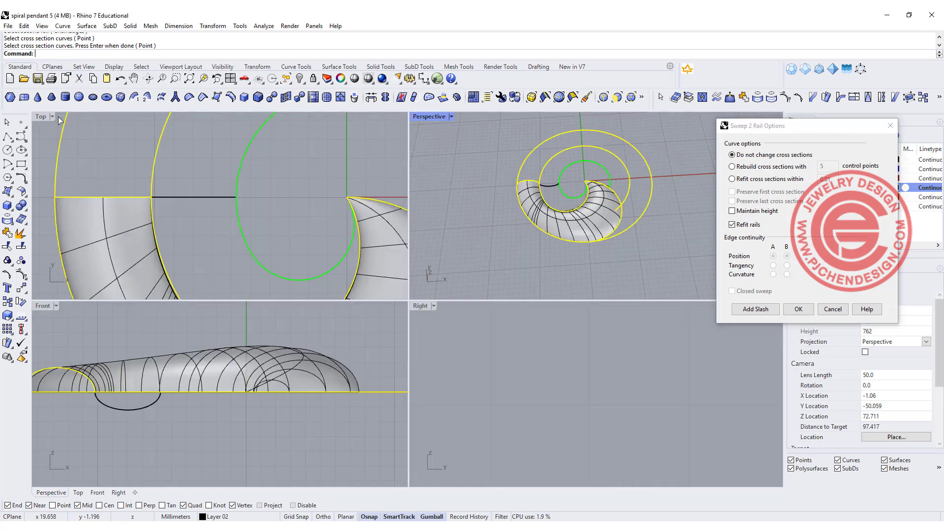
scroll(236, 216, down, 3)
scroll(220, 224, up, 2)
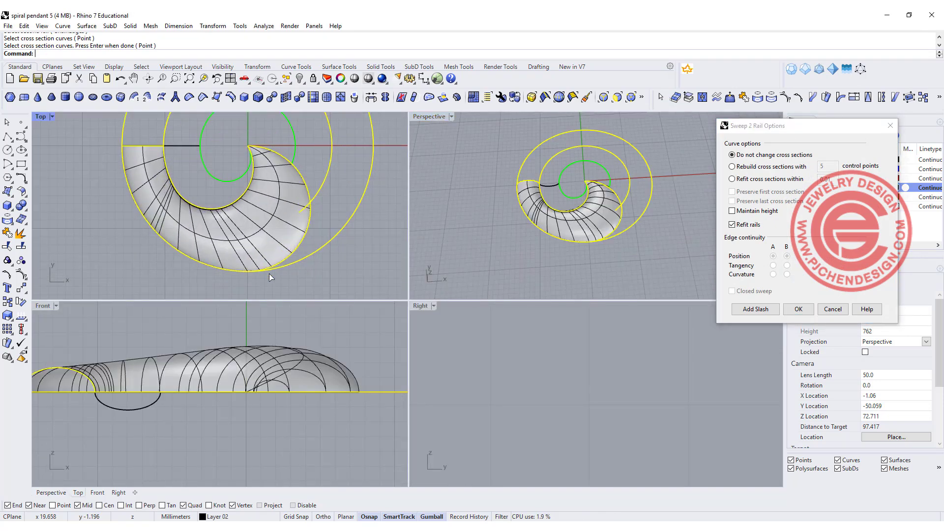
click(740, 305)
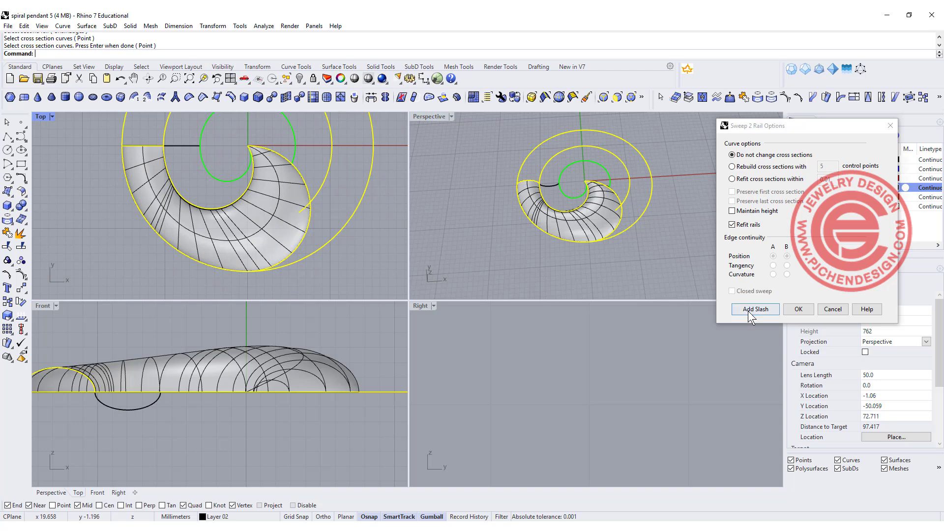
click(219, 210)
click(217, 268)
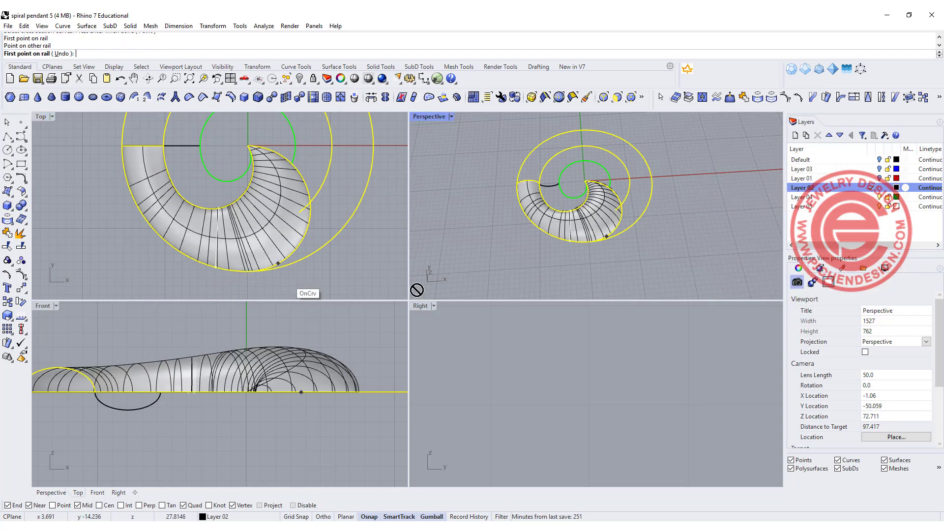
scroll(363, 226, down, 2)
right_click(314, 199)
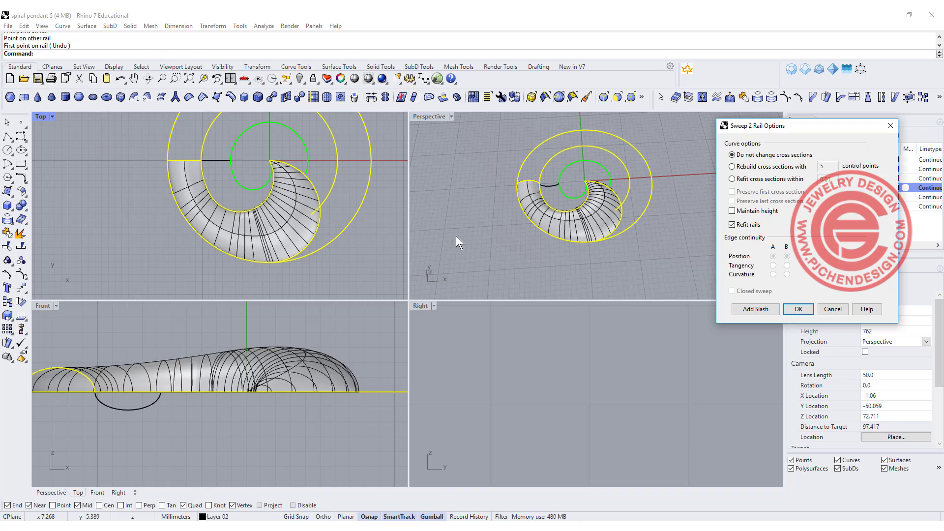
click(787, 311)
Try a second two-rail sweep along the outer portions of the red and black spirals, using the first surface's end edge as cross-section
right_drag(620, 202, 430, 199)
scroll(462, 184, up, 2)
double_click(432, 116)
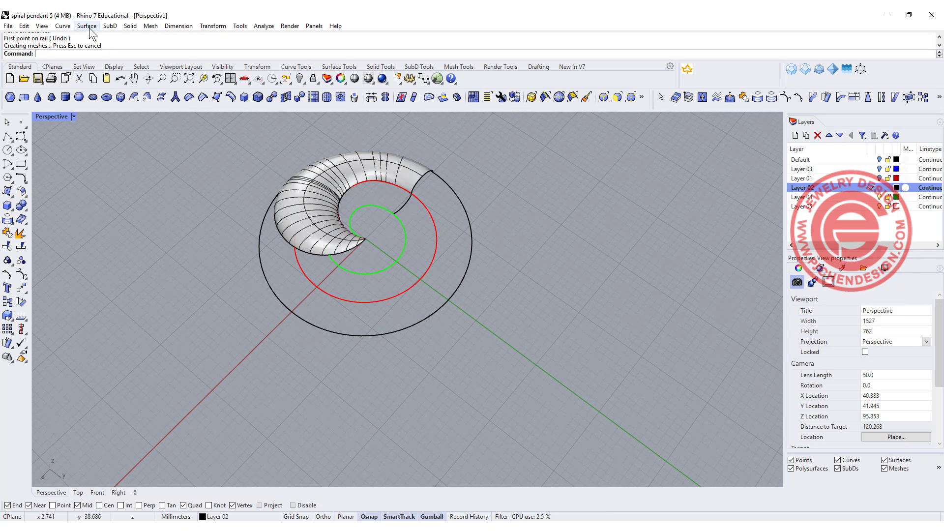
click(89, 27)
click(104, 74)
click(431, 206)
click(427, 179)
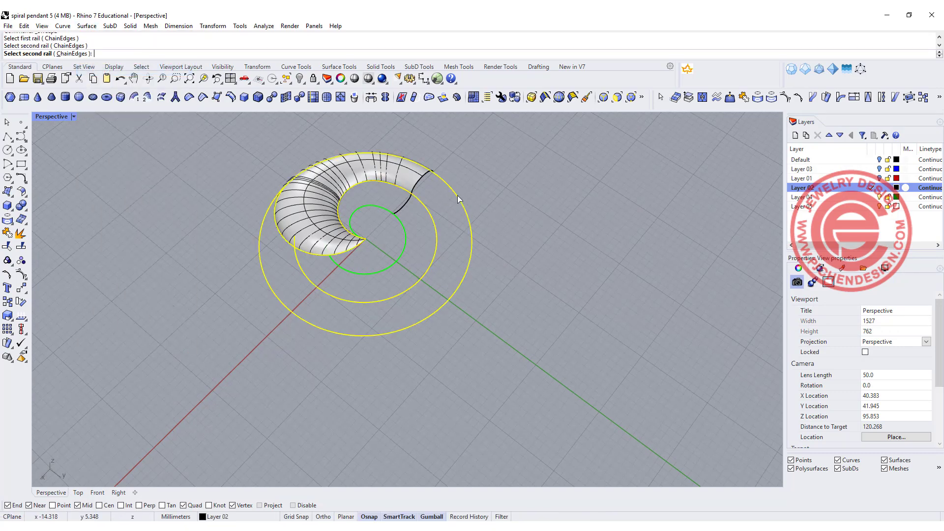
click(418, 178)
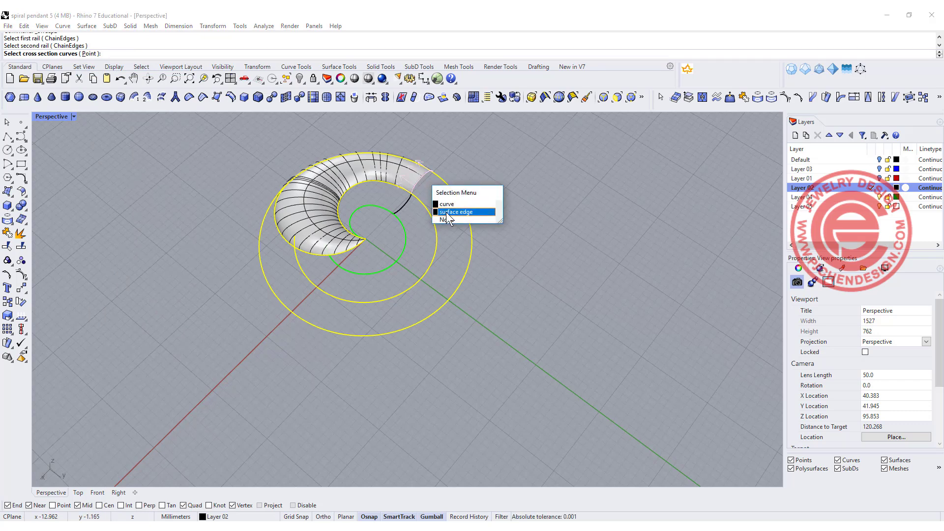
click(448, 211)
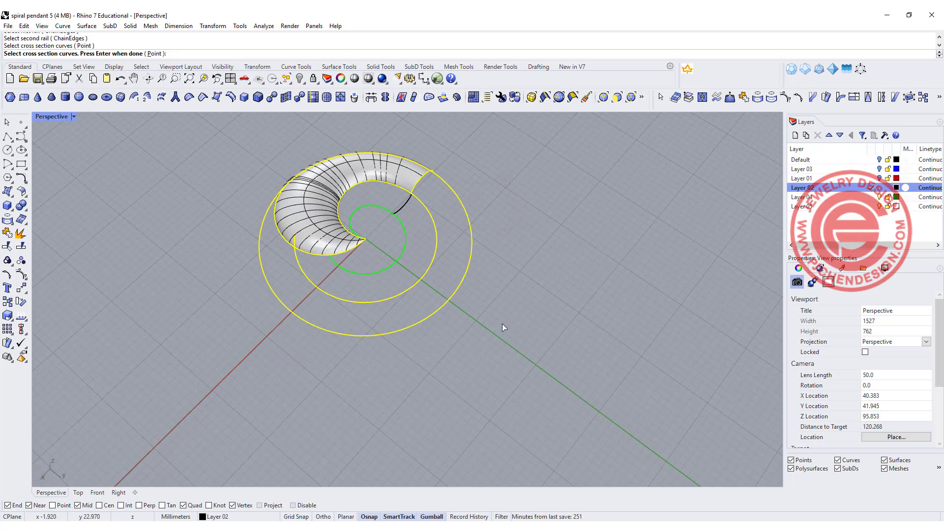
key(Return)
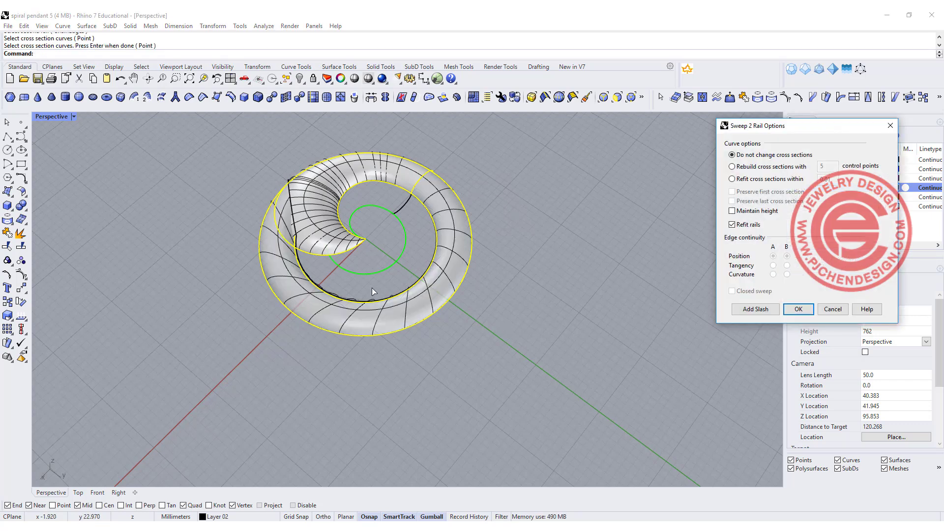
key(Return)
Inspect where the second sweep overlaps the first surface and delete the second sweep
right_drag(319, 258, 449, 217)
scroll(518, 339, up, 6)
right_drag(428, 252, 521, 280)
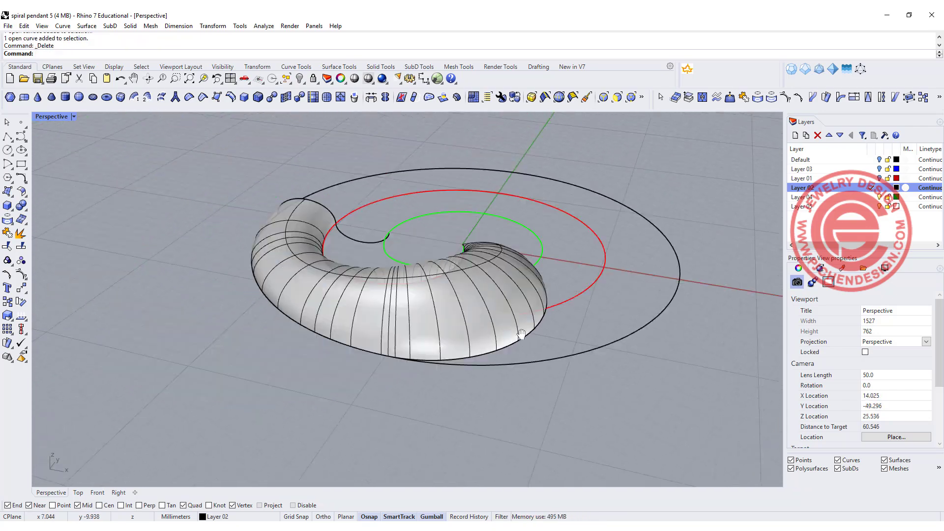
shift+right_drag(524, 334, 359, 312)
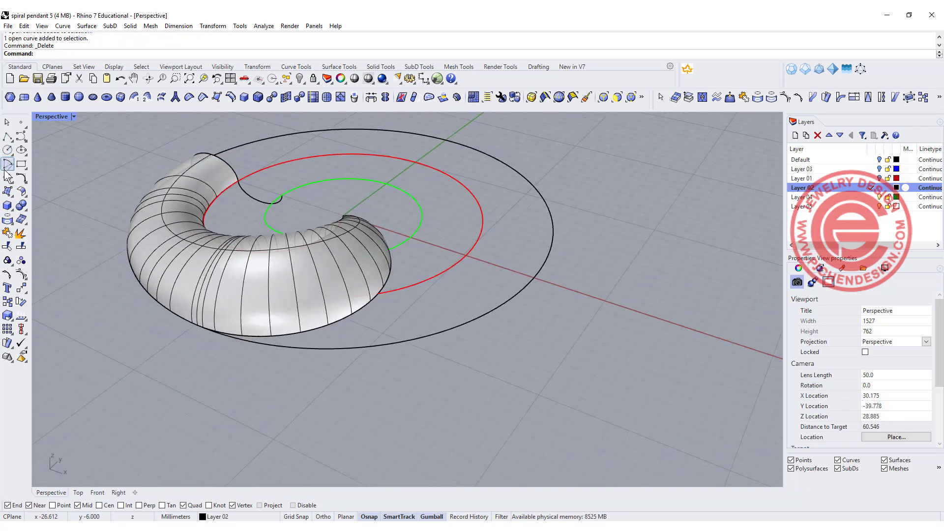
Draw an arc from the black spiral's -Y quadrant to the red spiral's outer end, with its start direction vertically upward in the Front view
click(7, 168)
click(39, 170)
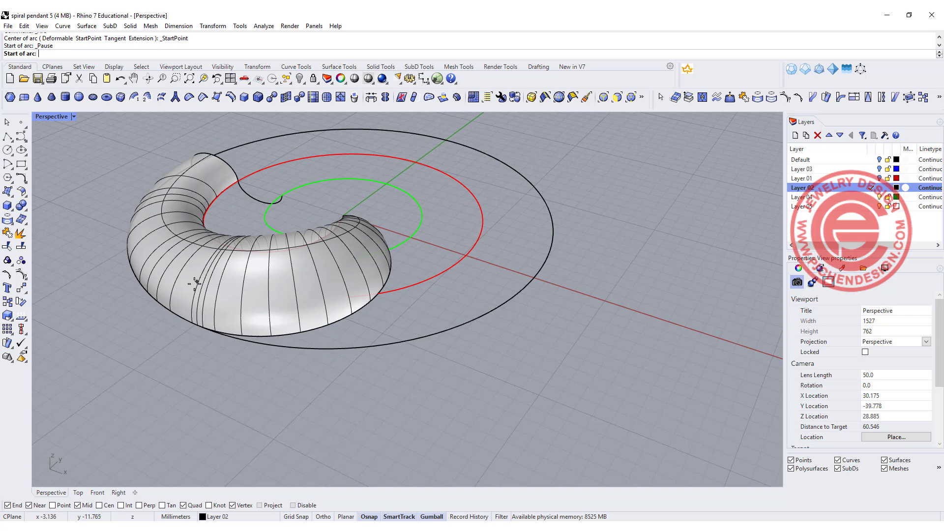
click(192, 322)
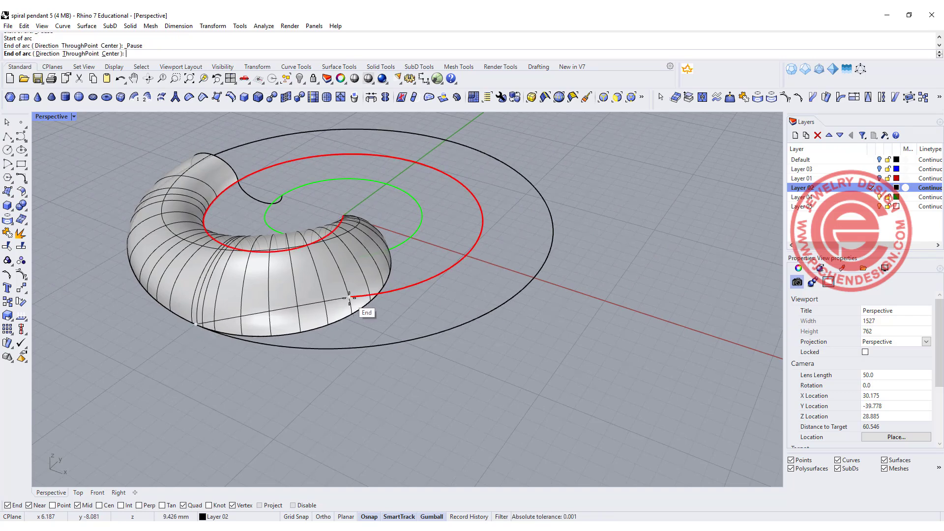
click(349, 297)
click(58, 53)
double_click(58, 117)
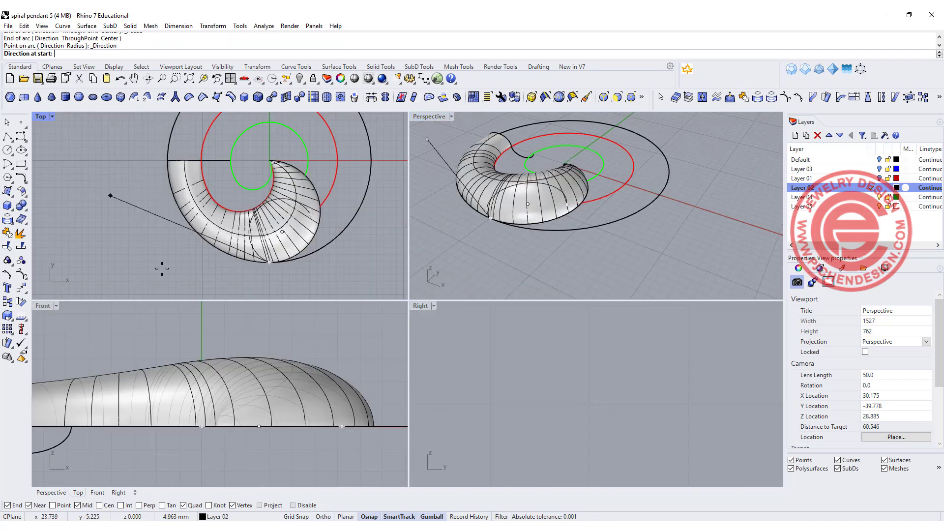
scroll(230, 378, down, 3)
click(213, 339)
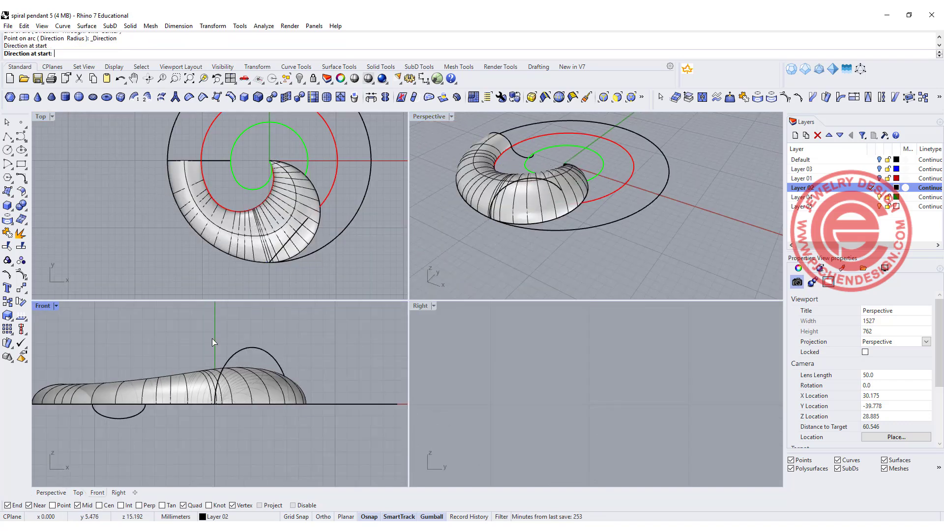
Show the new end arc's control points and move its three upper points down until the arch sits below the swept surface
click(239, 347)
key(F10)
drag(160, 316, 358, 371)
drag(246, 314, 248, 348)
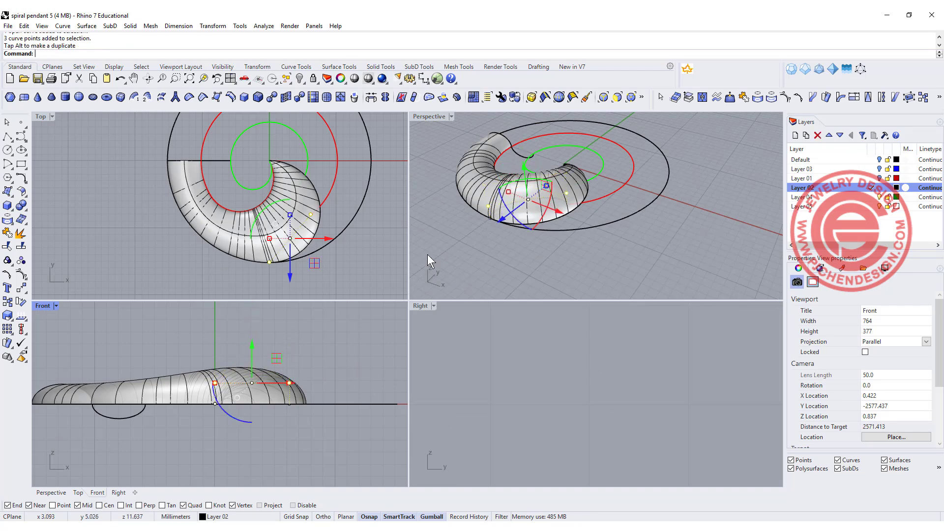
Try a two-rail sweep along the full red and black spirals, using the arc at the surface's open end and the new end arc as cross-sections
scroll(535, 167, up, 3)
right_drag(535, 167, 571, 157)
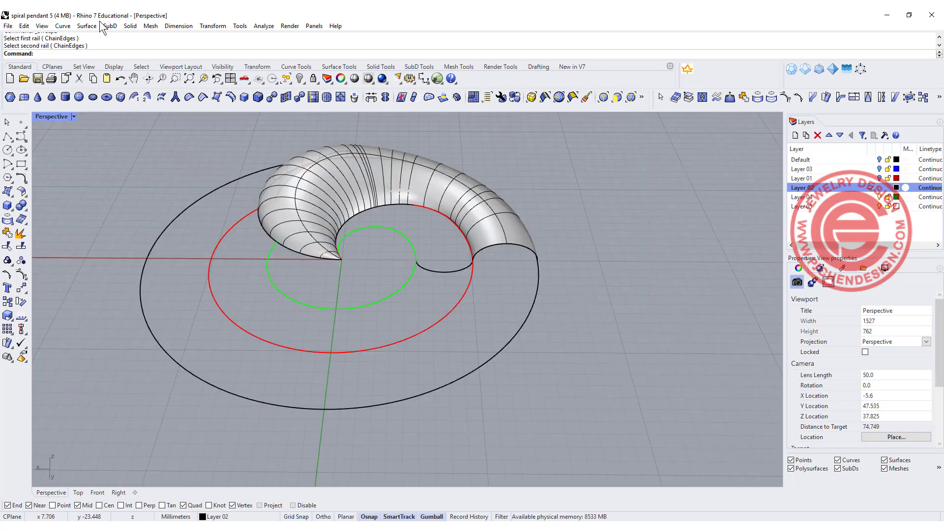
click(87, 25)
click(101, 70)
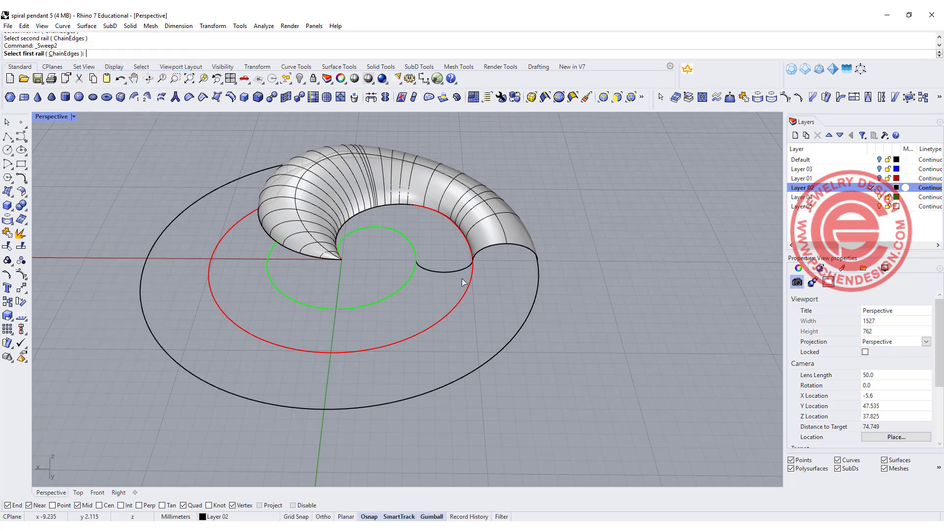
click(465, 297)
click(527, 321)
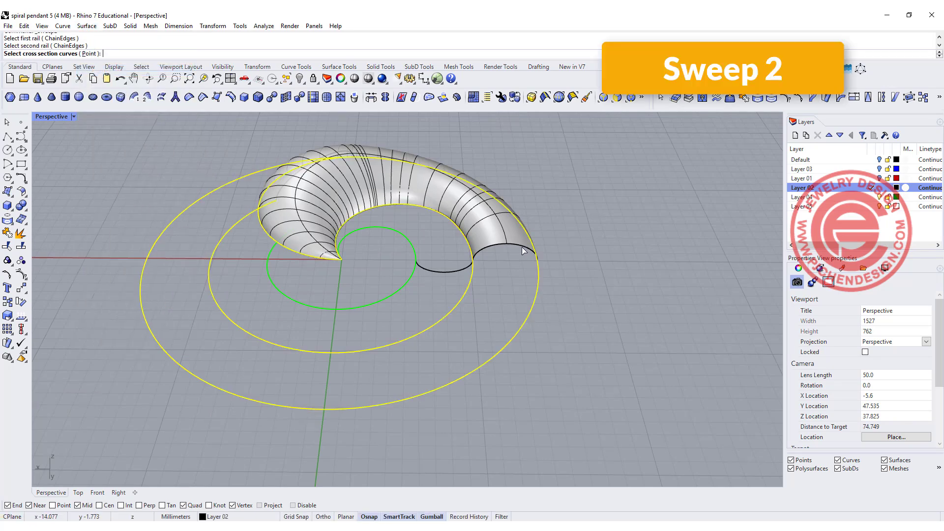
click(523, 250)
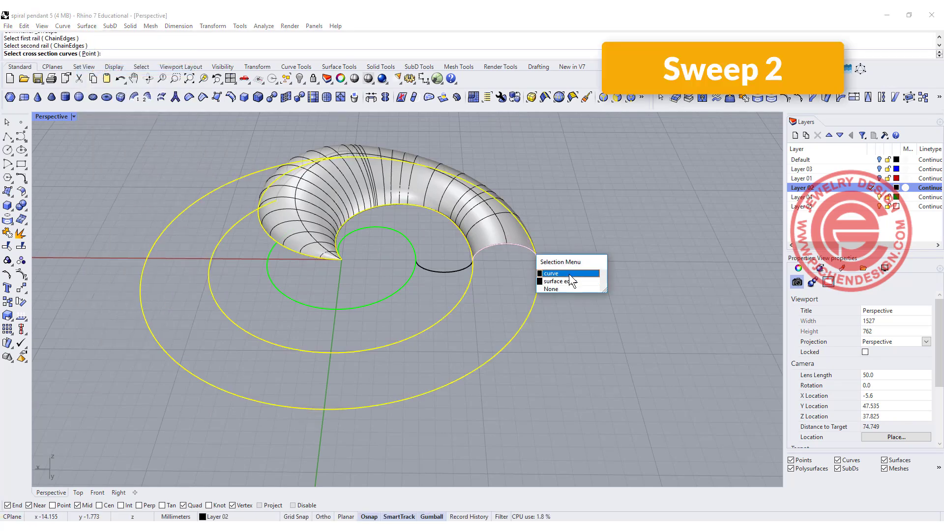
click(569, 273)
right_drag(243, 229, 487, 237)
click(502, 249)
key(Return)
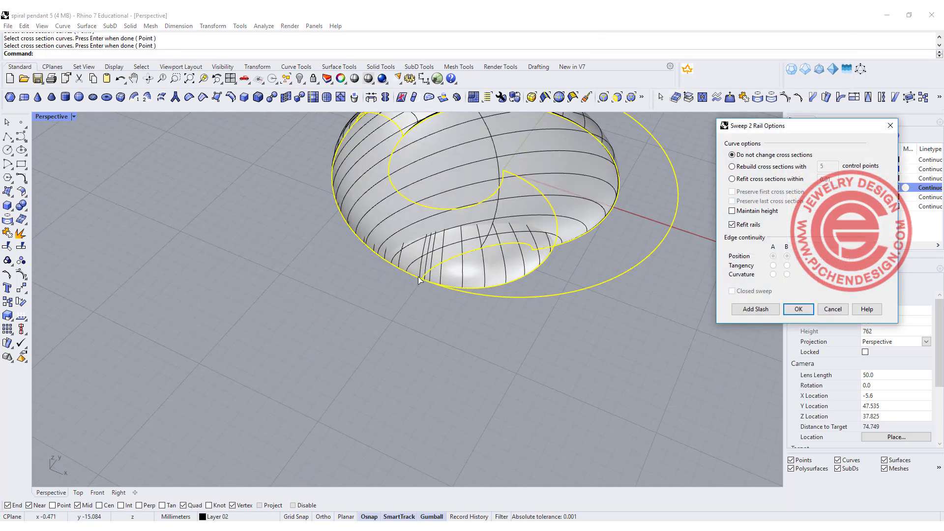
Create the trial sweep with unchanged cross-sections and delete the resulting surface
right_drag(419, 280, 526, 213)
click(799, 309)
click(487, 178)
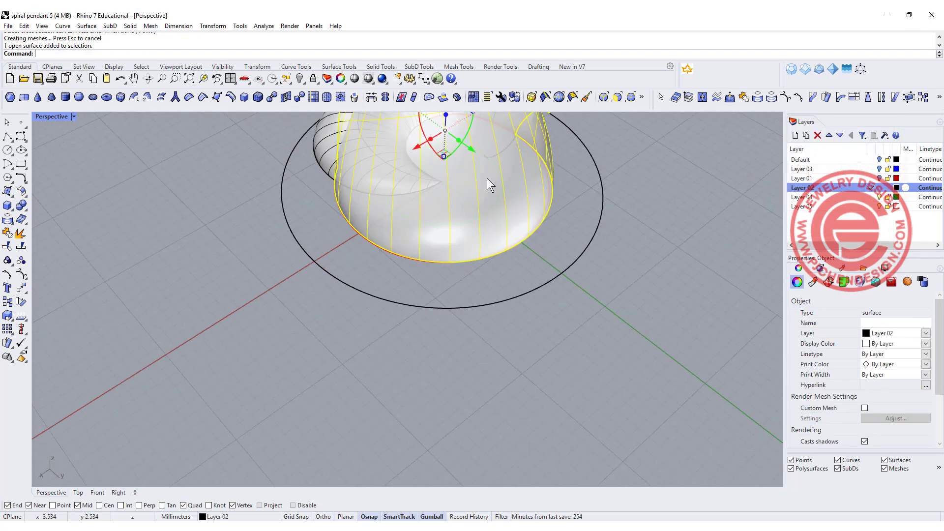
key(Delete)
Split the red and black spirals with the arc at the first surface's open end and check the separated segments
right_drag(550, 176, 403, 155)
scroll(391, 170, up, 4)
click(396, 202)
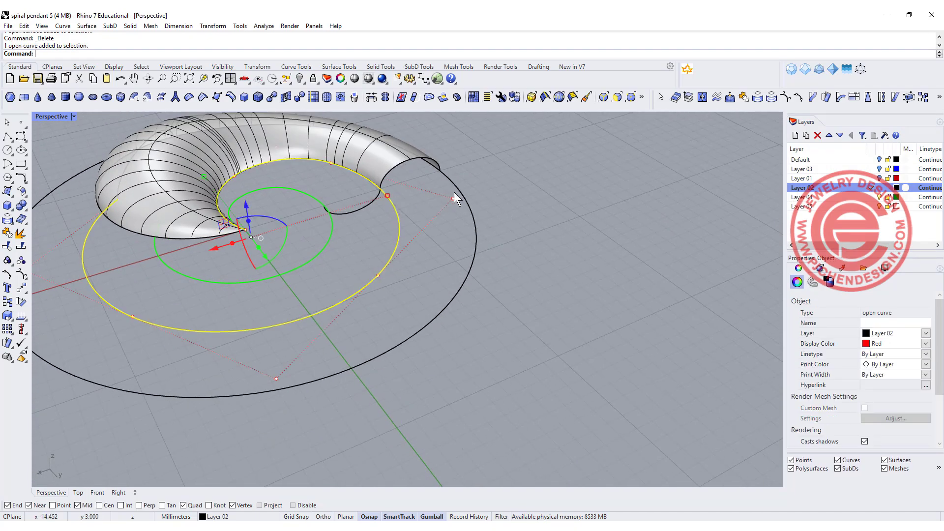
shift+click(459, 190)
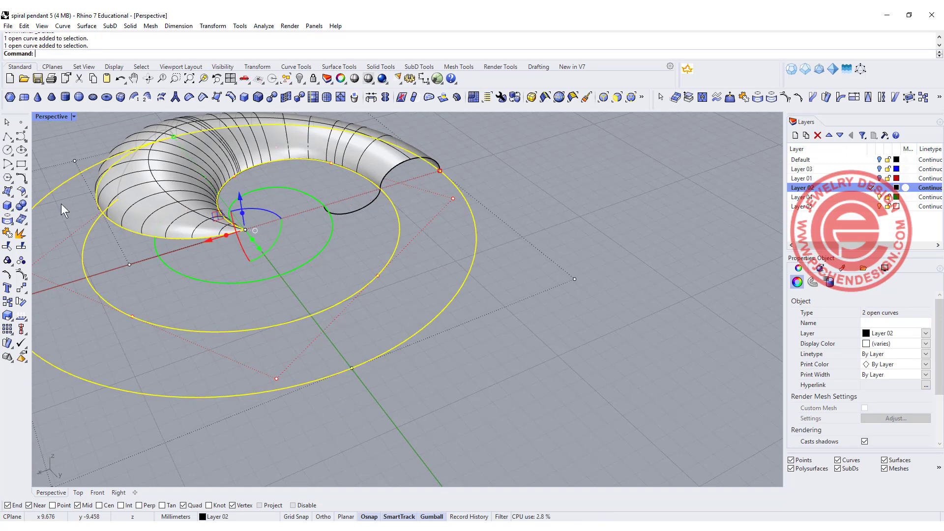
click(22, 247)
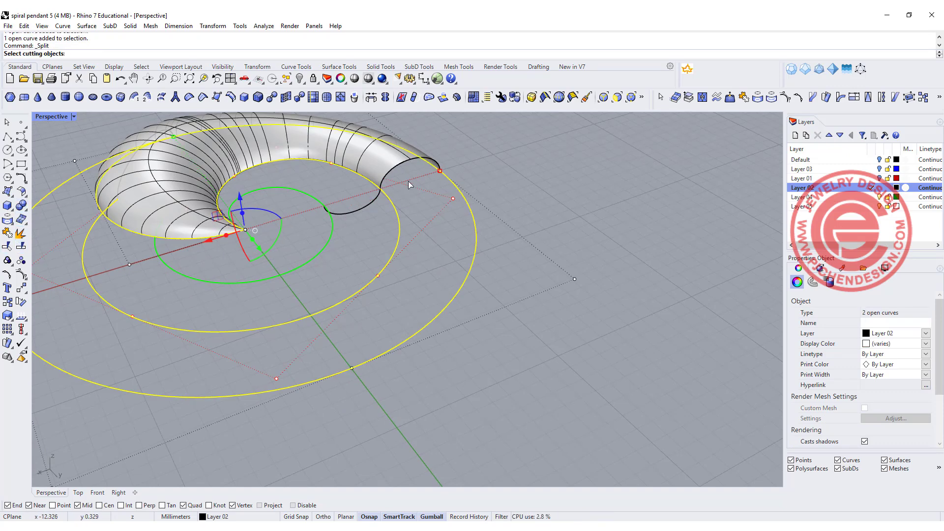
click(398, 168)
click(431, 193)
key(Return)
click(398, 230)
click(474, 220)
scroll(559, 279, down, 1)
scroll(551, 252, down, 2)
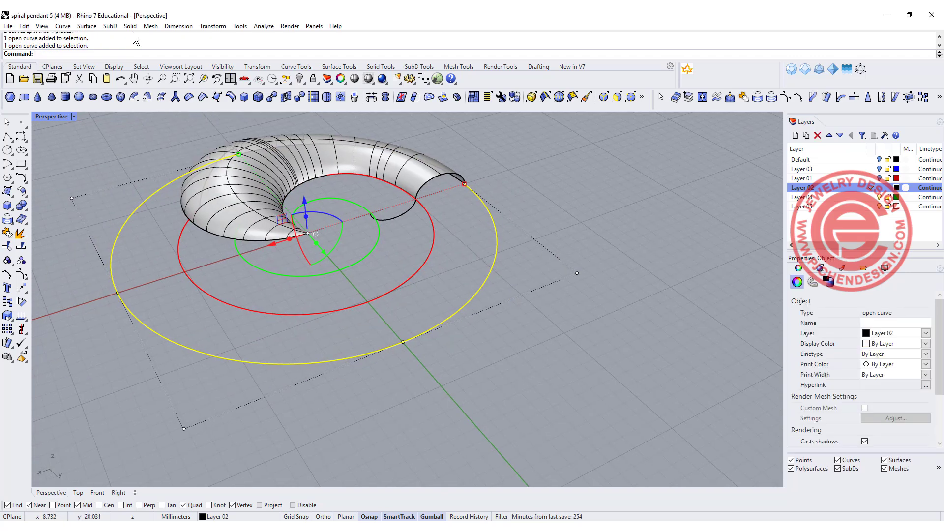
click(85, 137)
Sweep along the split outer segments of the red and black spirals, using the arcs at both ends as cross-sections
click(86, 26)
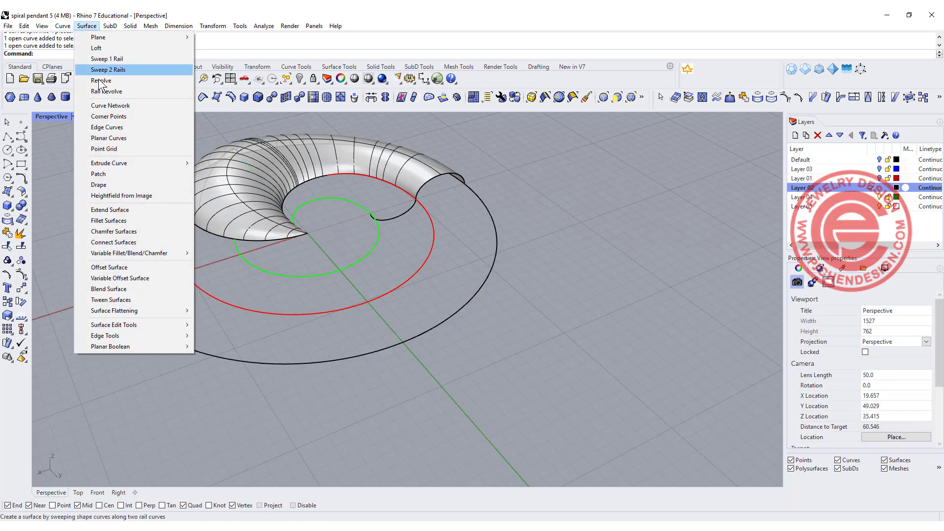
click(113, 71)
click(435, 253)
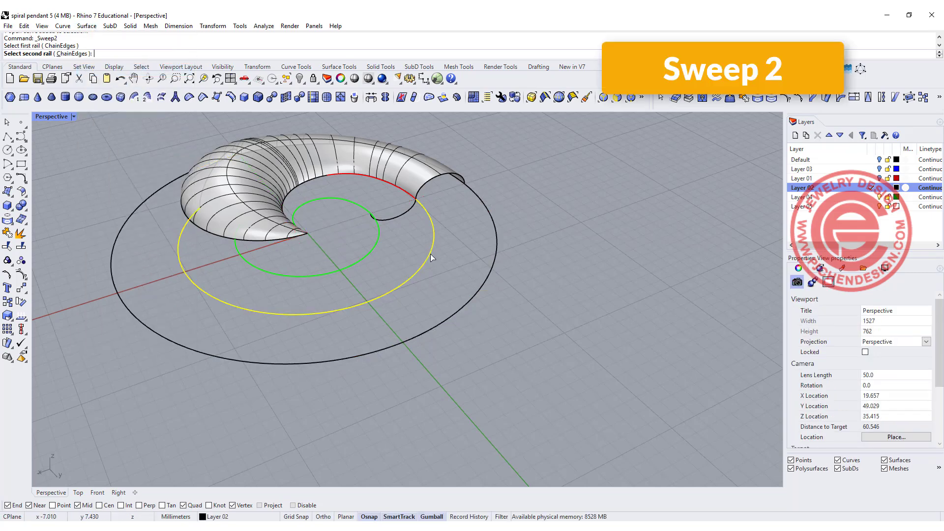
click(497, 253)
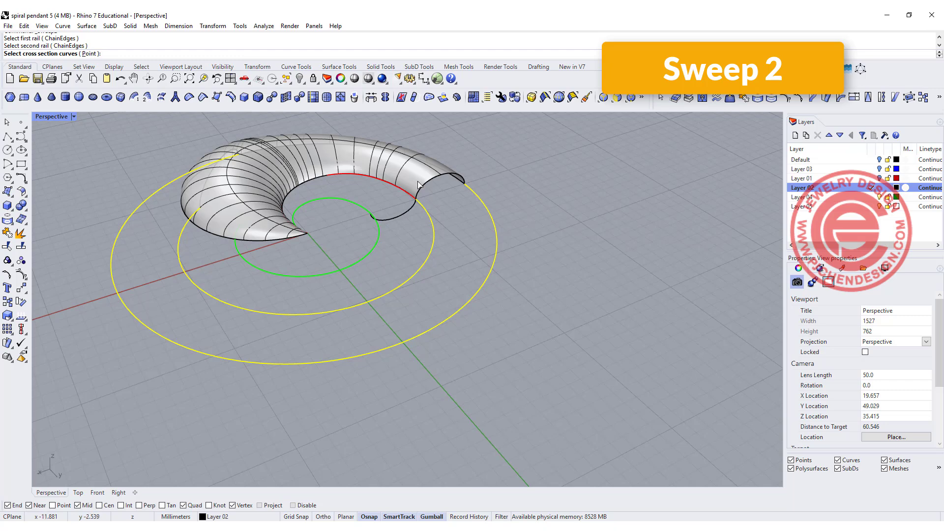
click(439, 188)
click(458, 217)
key(Return)
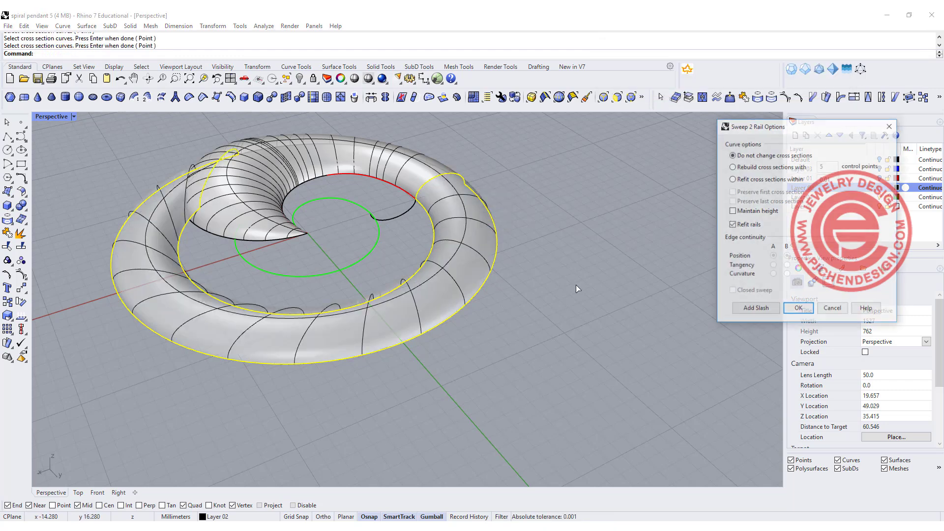
Add slashes between the red and black rails of the sweep preview in the Top view
right_drag(577, 284, 401, 209)
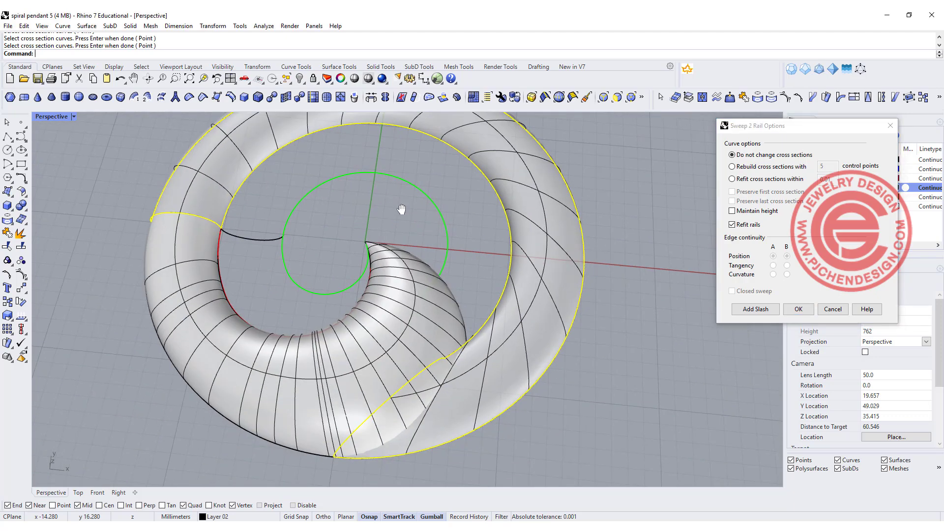
click(754, 310)
double_click(44, 120)
scroll(344, 209, up, 5)
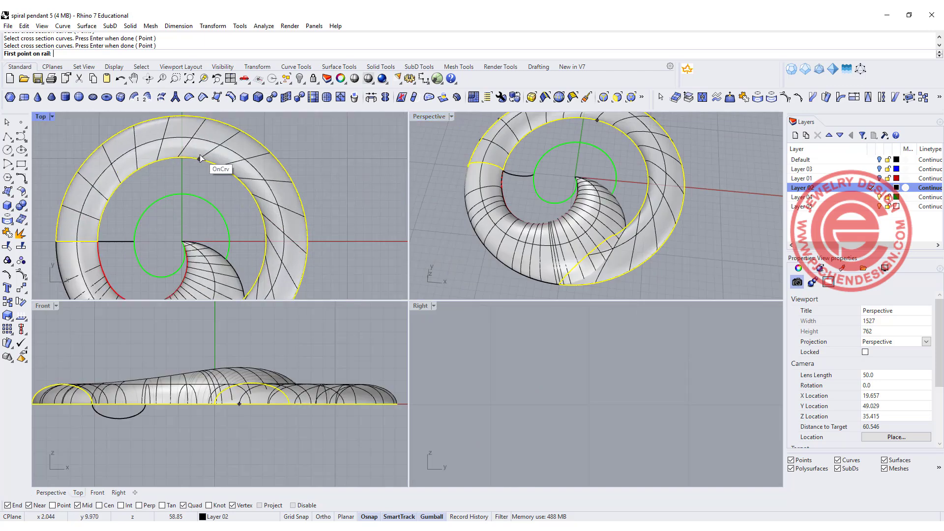